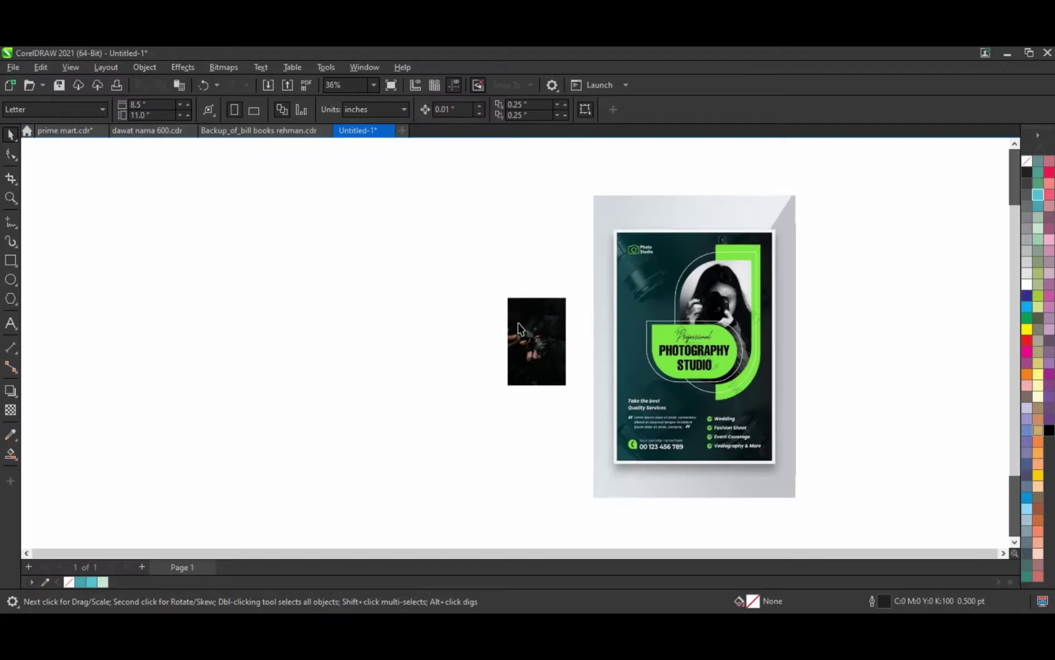
Step: Move the dark camera photo to the right of the flyer and zoom in on the flyer
{"action": "left_click_drag", "start_coordinate": [521, 330], "coordinate": [847, 300]}
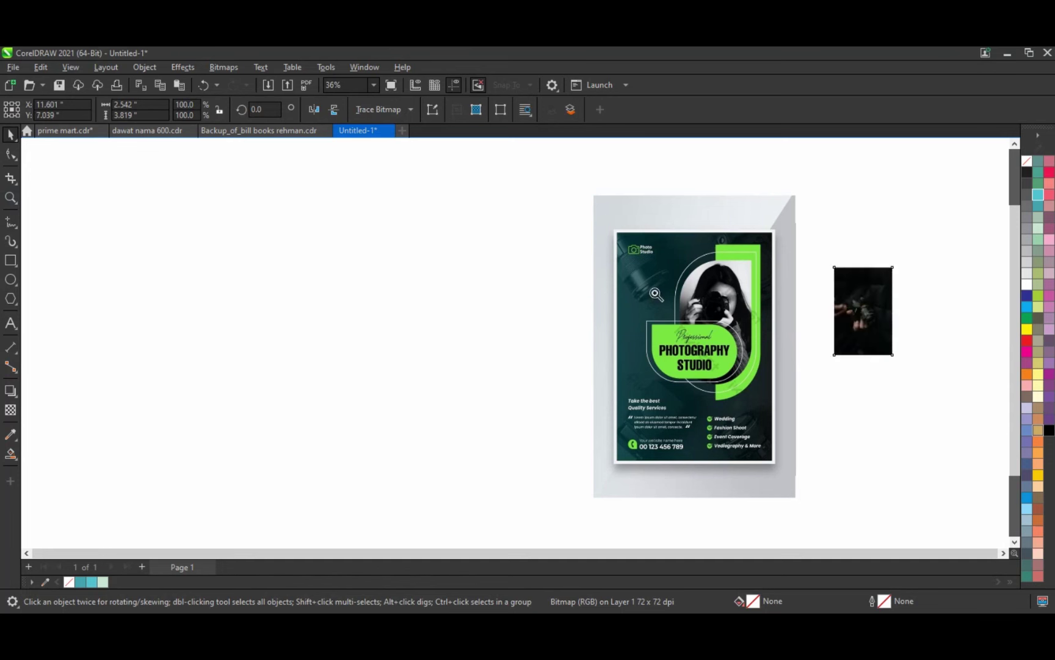
{"action": "key", "text": "z"}
{"action": "left_click", "coordinate": [788, 470]}
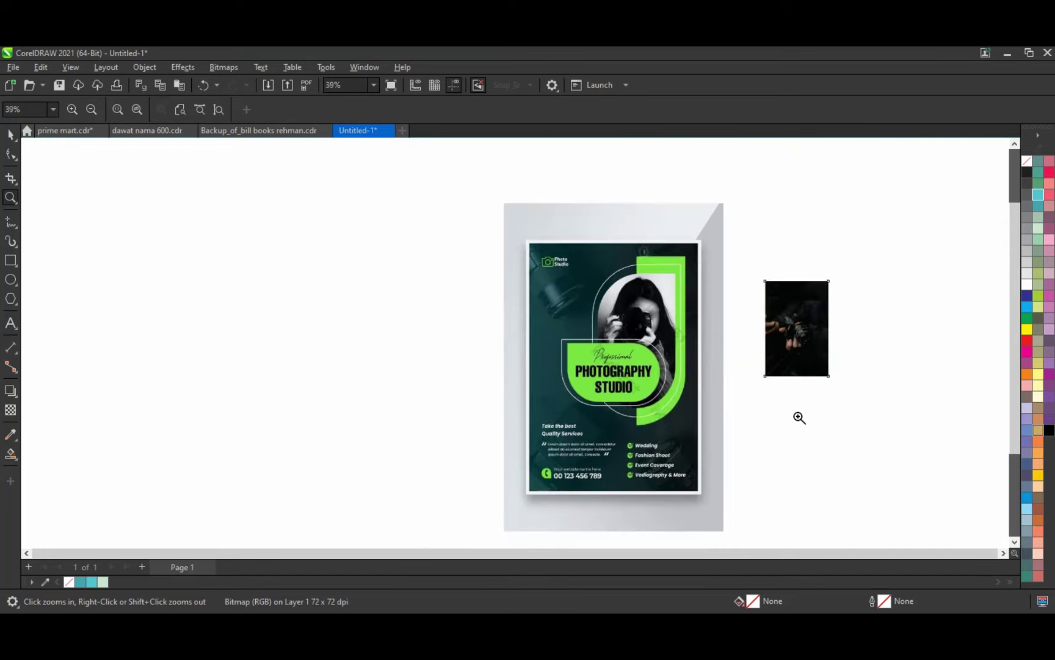
{"action": "left_click_drag", "start_coordinate": [77, 186], "coordinate": [789, 514]}
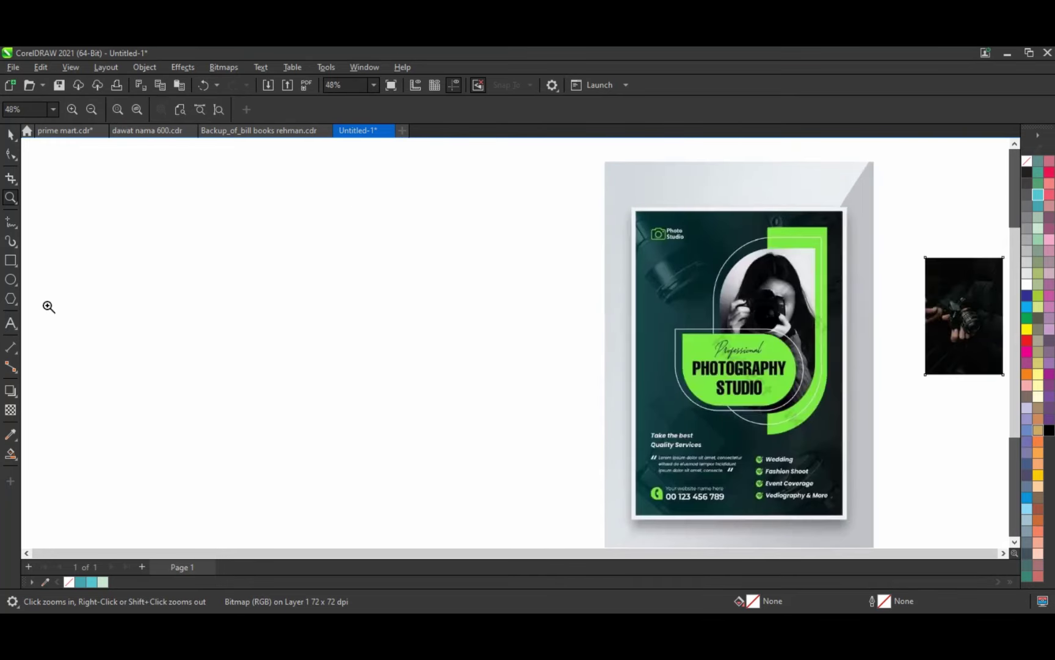
{"action": "left_click", "coordinate": [10, 263]}
Step: Draw a page-sized rectangle, duplicate it to its left, and fill the left copy teal
{"action": "left_click_drag", "start_coordinate": [239, 184], "coordinate": [481, 532]}
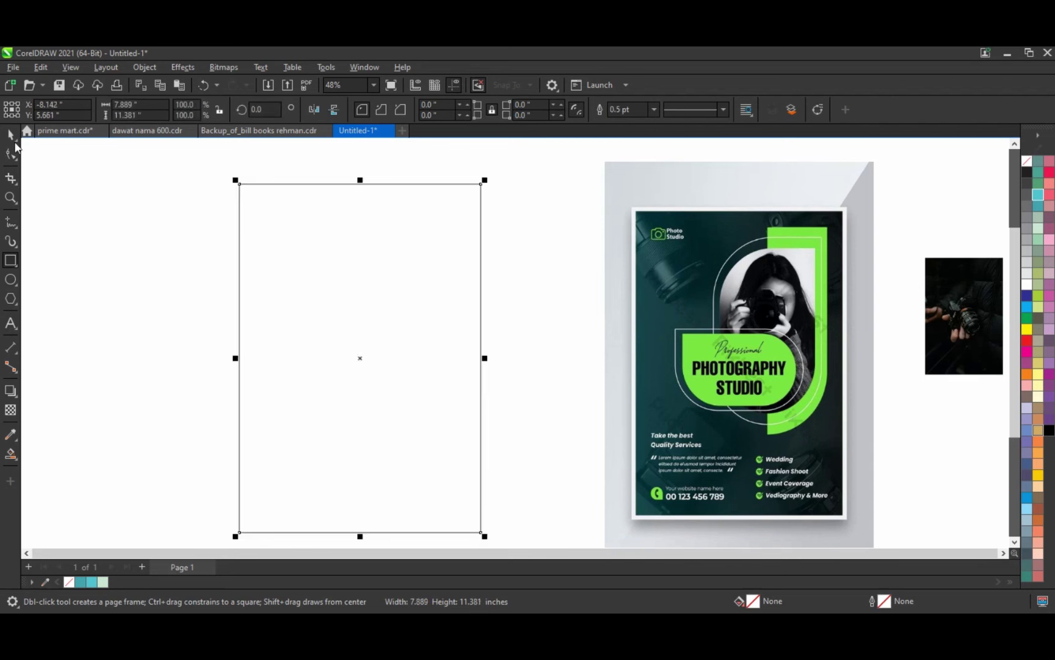
{"action": "left_click", "coordinate": [11, 136]}
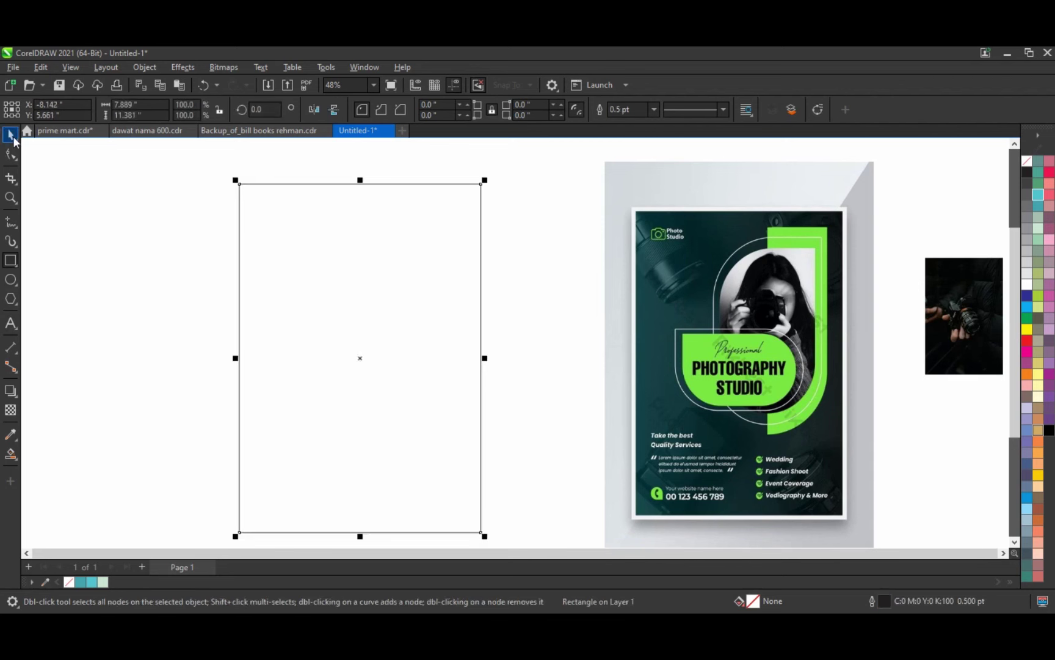
{"action": "left_click", "coordinate": [151, 241]}
{"action": "left_click_drag", "start_coordinate": [387, 269], "coordinate": [141, 280]}
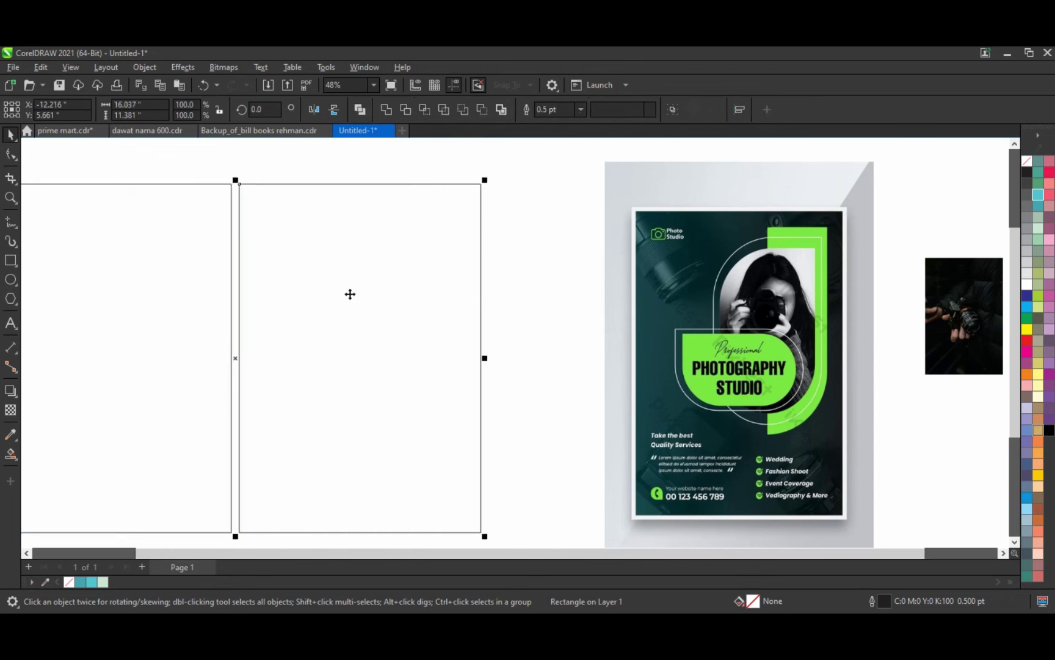
{"action": "left_click_drag", "start_coordinate": [350, 294], "coordinate": [434, 286]}
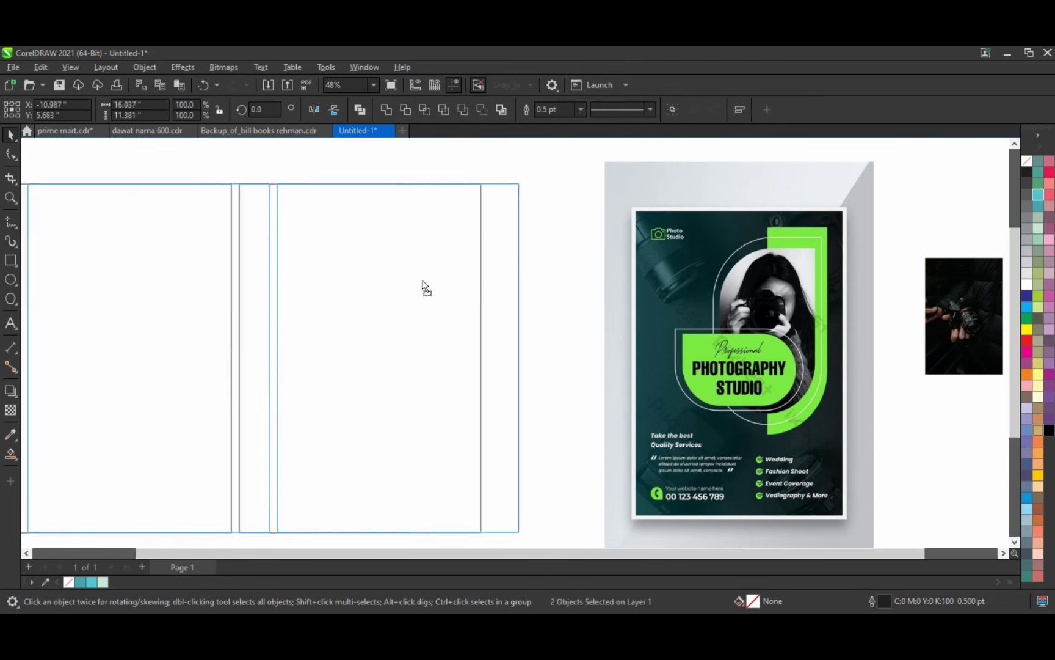
{"action": "left_click", "coordinate": [285, 241]}
{"action": "left_click", "coordinate": [90, 583]}
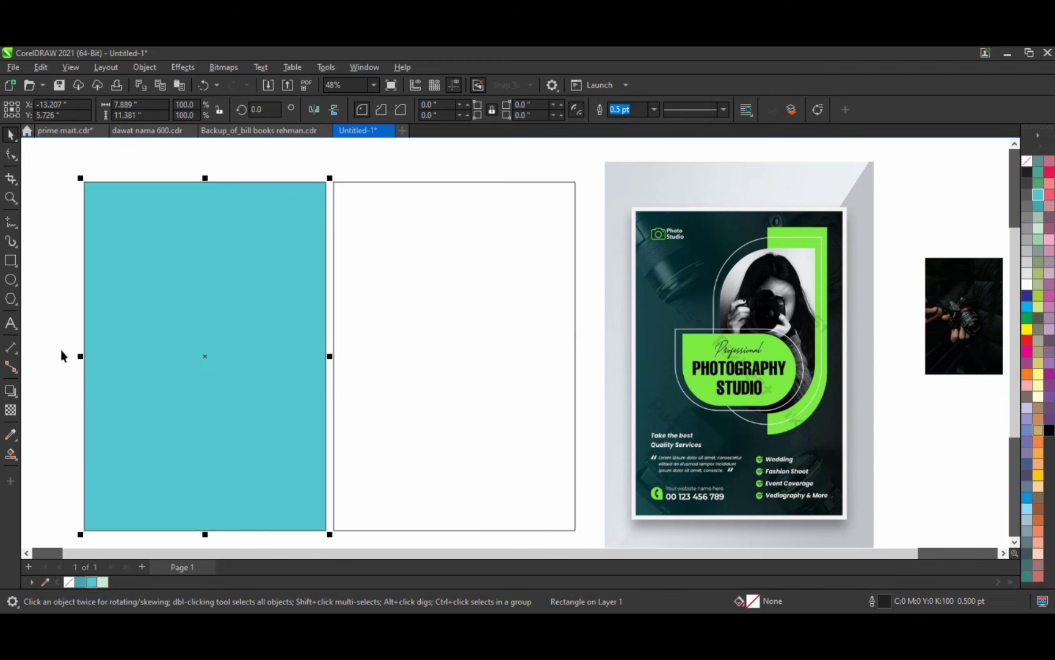
{"action": "left_click", "coordinate": [62, 351]}
Step: Move the dark camera photo onto the right rectangle and enlarge it to cover the frame
{"action": "left_click_drag", "start_coordinate": [963, 320], "coordinate": [358, 240]}
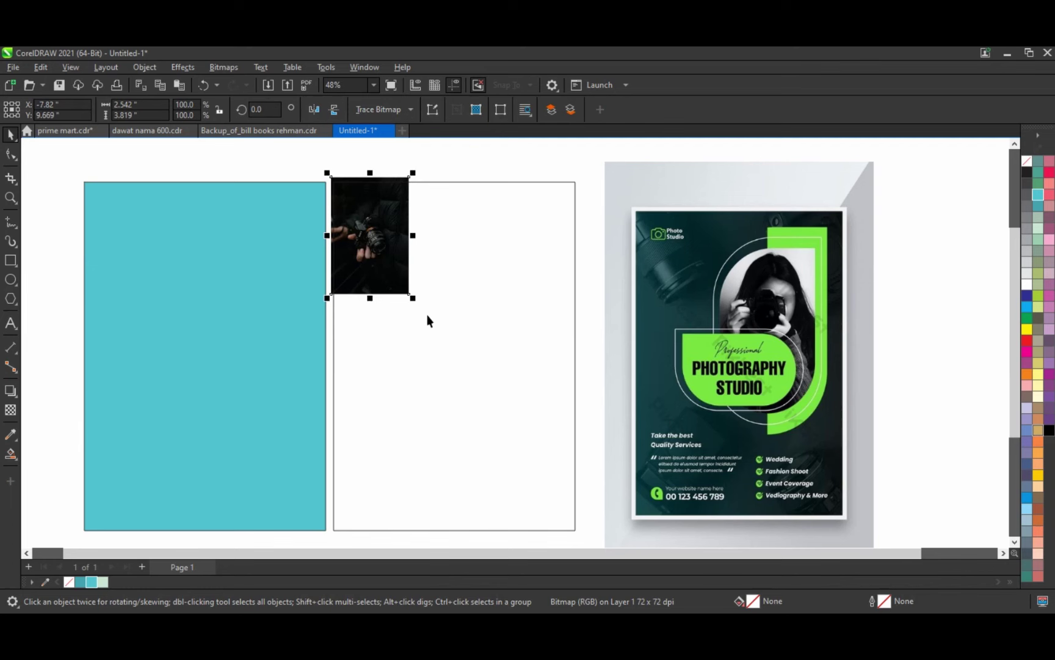
{"action": "left_click_drag", "start_coordinate": [413, 299], "coordinate": [540, 488]}
{"action": "scroll", "coordinate": [451, 299], "scroll_direction": "down", "scroll_amount": 2}
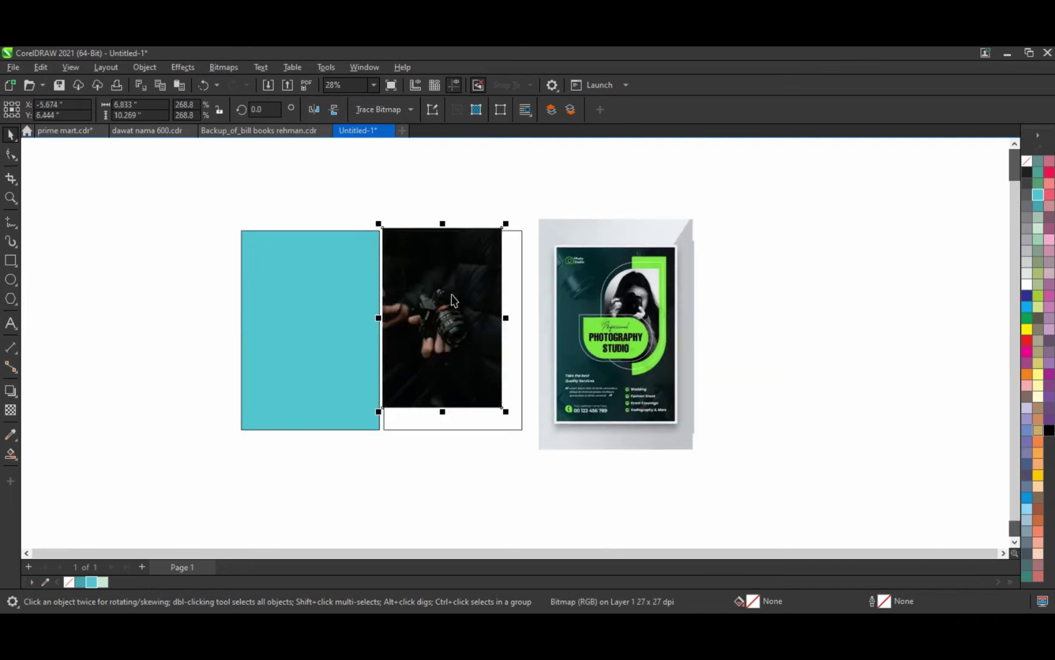
{"action": "left_click_drag", "start_coordinate": [505, 413], "coordinate": [524, 441]}
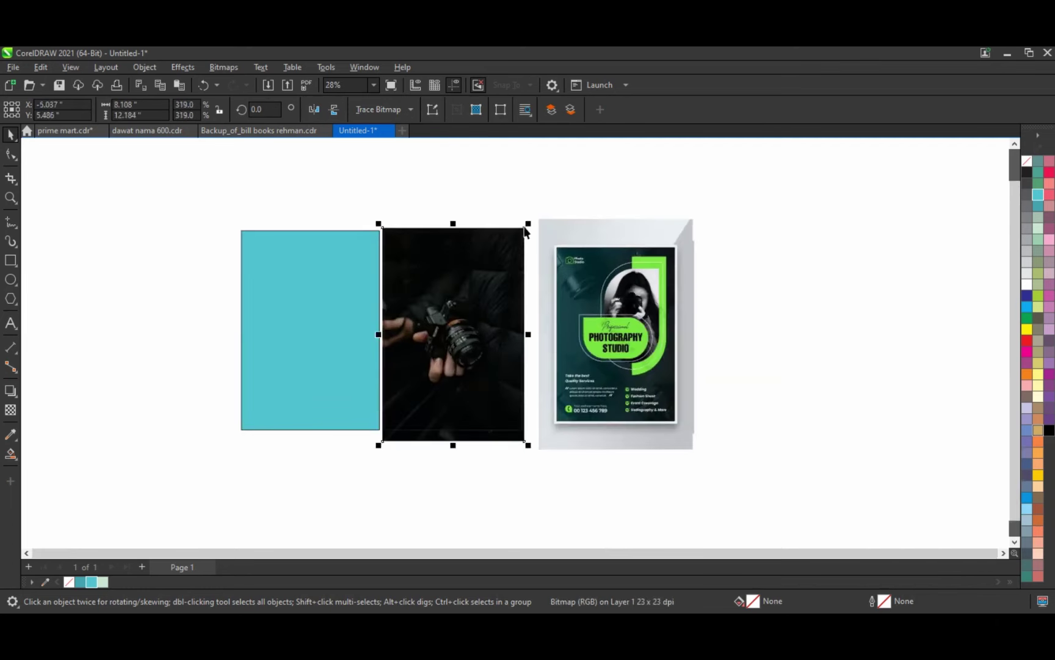
{"action": "key", "text": "shift+F2"}
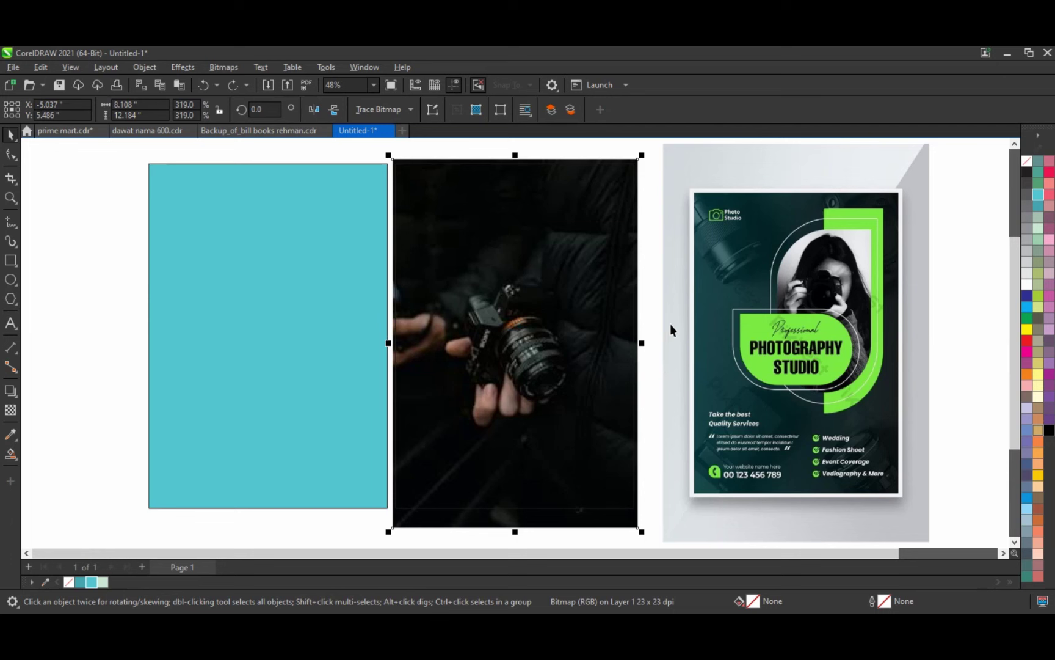
{"action": "key", "text": "ctrl+z"}
{"action": "key", "text": "ctrl+shift+z"}
Step: PowerClip the photo inside the right rectangle
{"action": "right_click", "coordinate": [590, 518]}
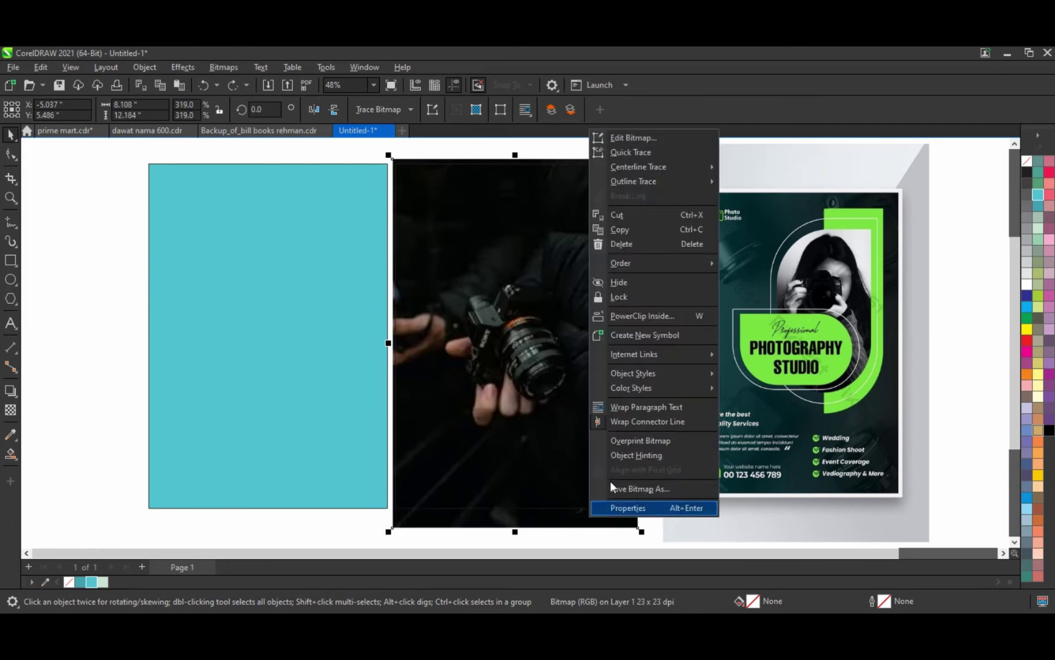
{"action": "left_click", "coordinate": [648, 315]}
{"action": "left_click", "coordinate": [566, 341]}
Step: Move the teal rectangle over the photo and give it an Overlay transparency blend
{"action": "left_click", "coordinate": [305, 358]}
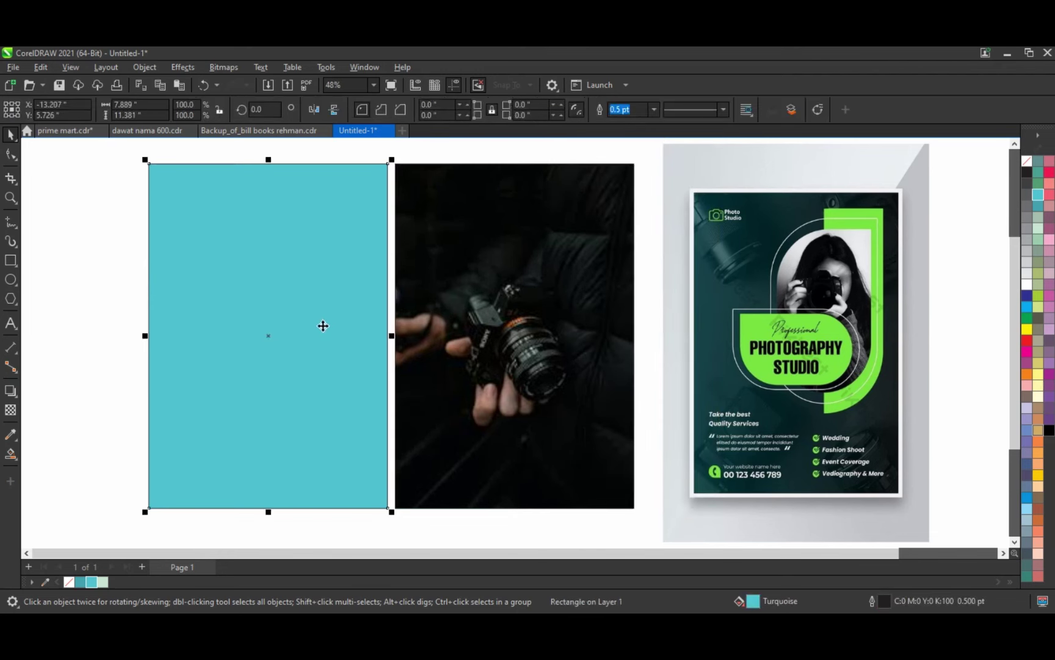
{"action": "left_click_drag", "start_coordinate": [322, 323], "coordinate": [426, 337]}
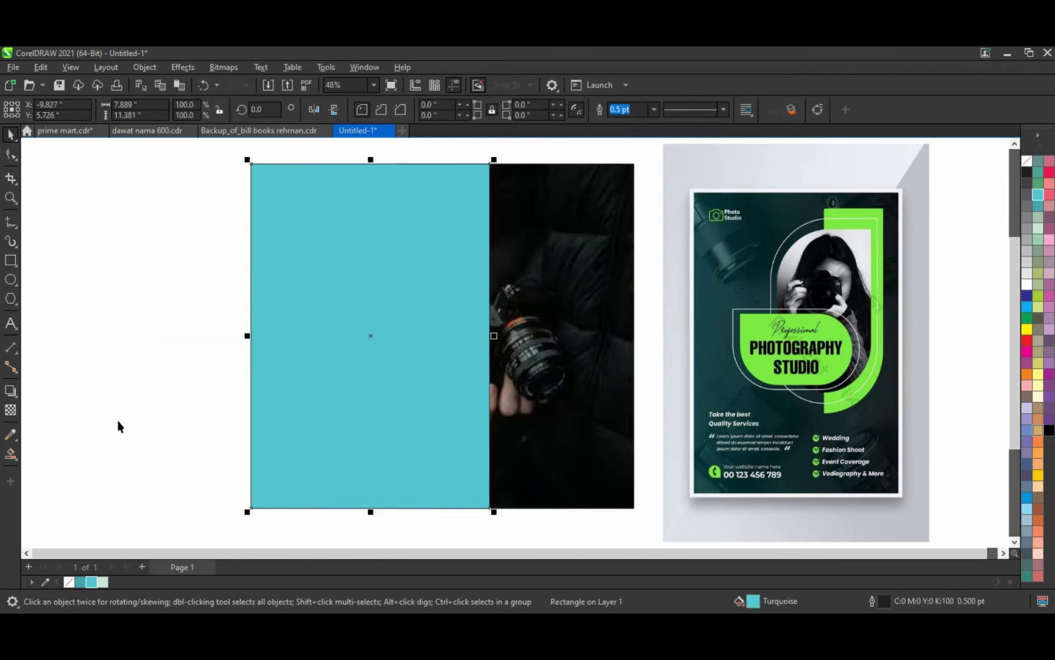
{"action": "left_click", "coordinate": [10, 410]}
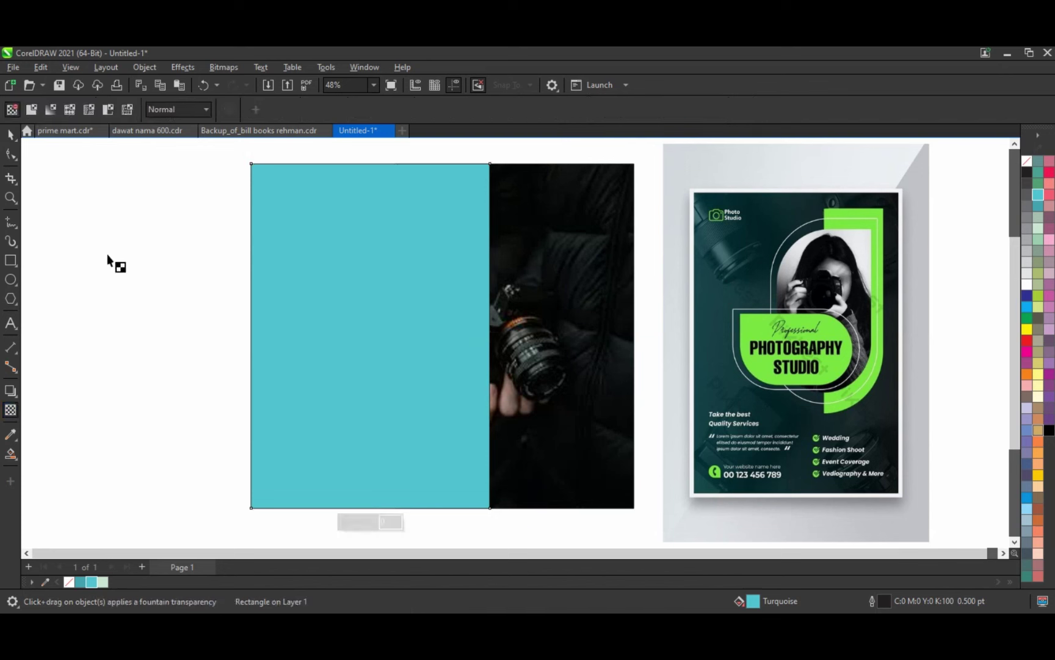
{"action": "left_click", "coordinate": [176, 112]}
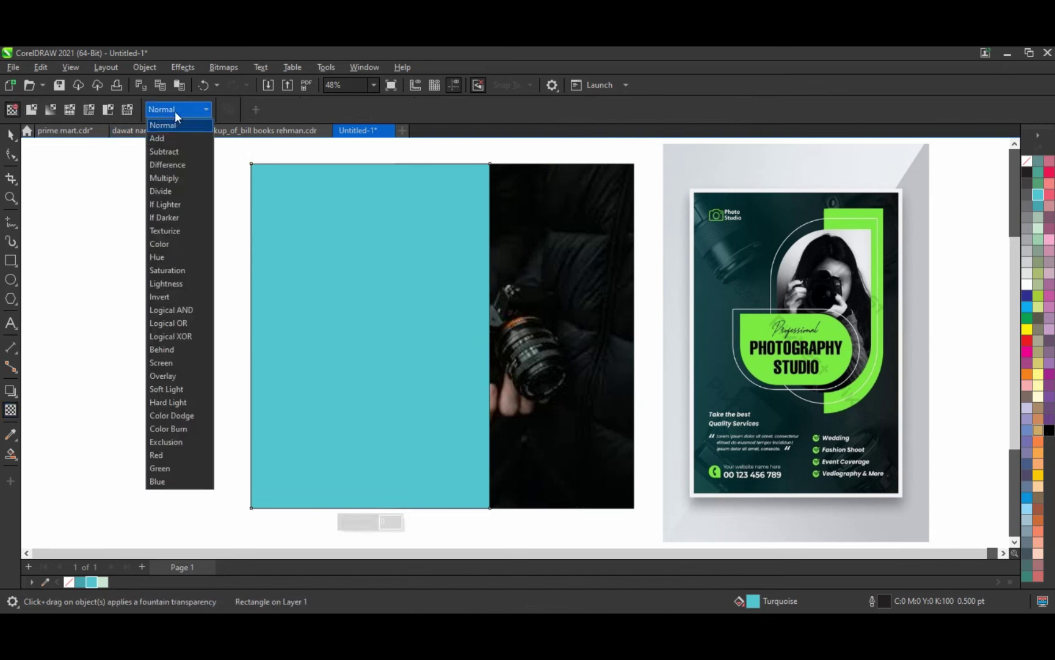
{"action": "left_click", "coordinate": [163, 375]}
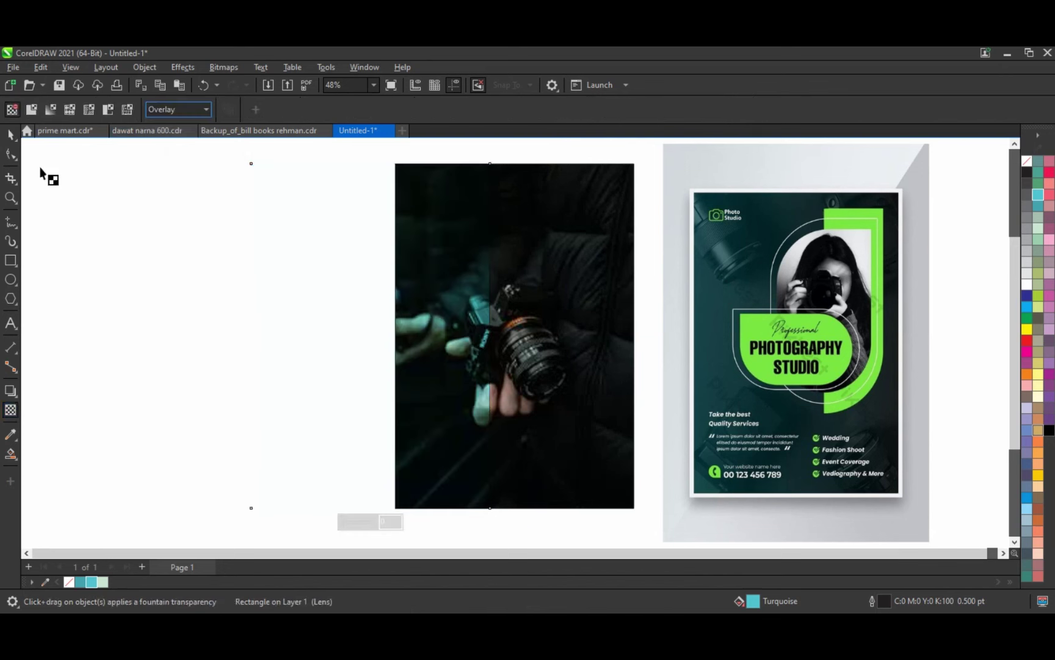
Step: Select the teal overlay and the clipped photo beneath it in turn, then deselect
{"action": "left_click", "coordinate": [11, 135]}
{"action": "left_click", "coordinate": [250, 300]}
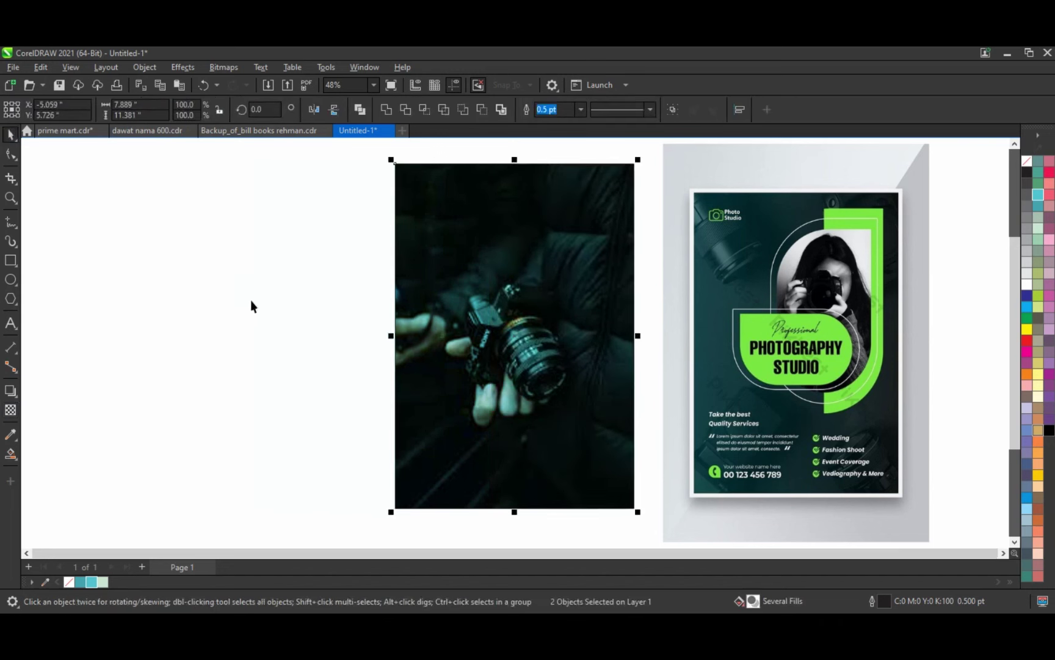
{"action": "left_click", "coordinate": [589, 352]}
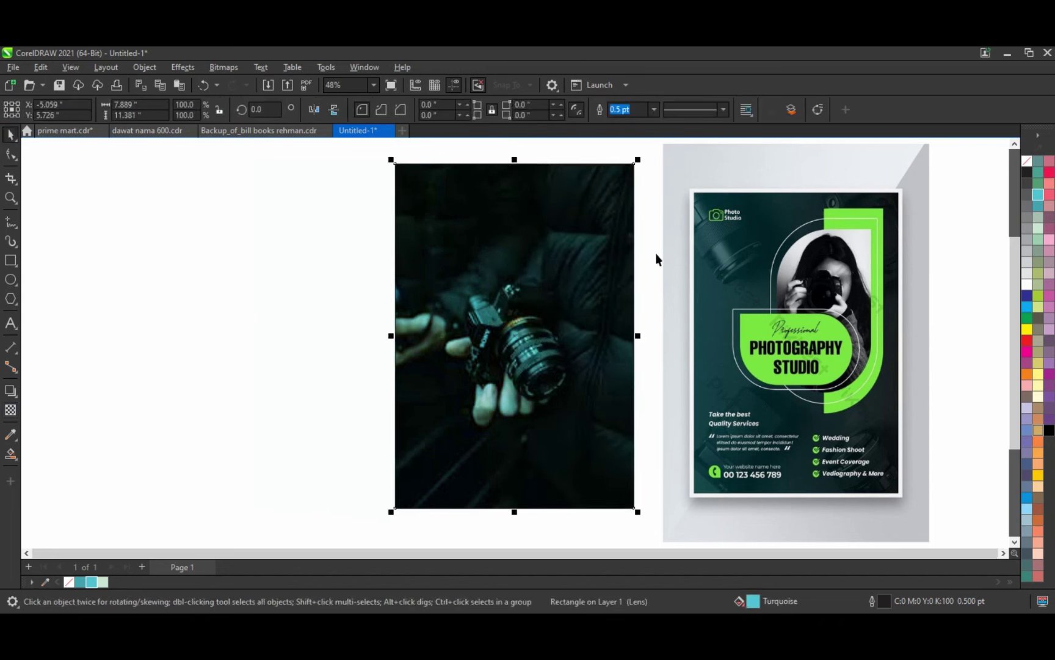
{"action": "key", "text": "Tab"}
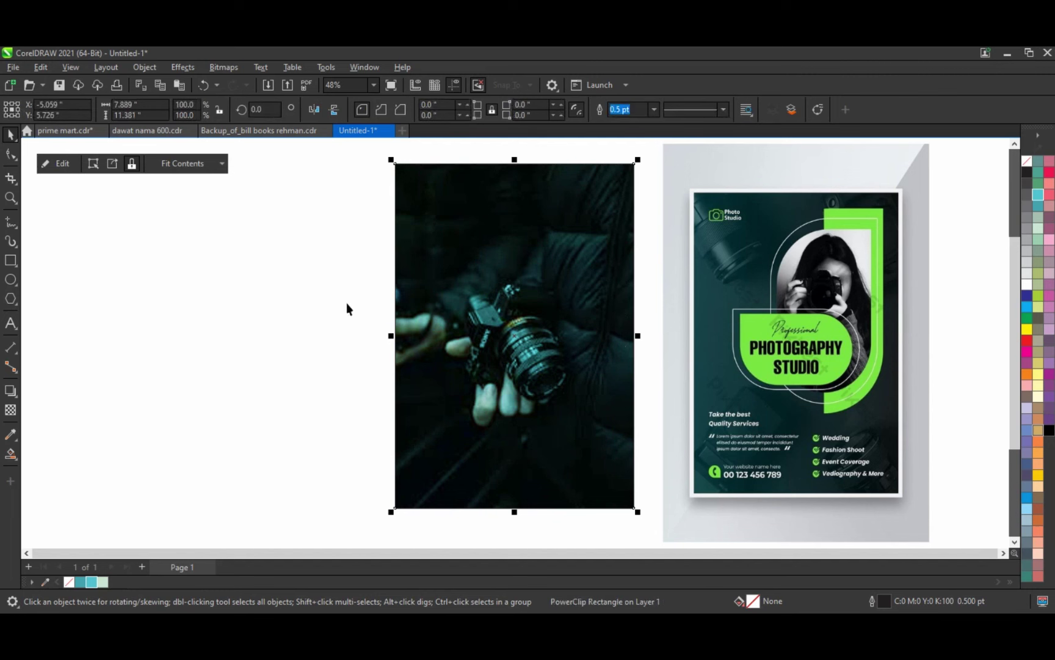
{"action": "left_click", "coordinate": [346, 309]}
Step: Zoom in on the photo and make white the default outline colour
{"action": "left_click", "coordinate": [12, 269]}
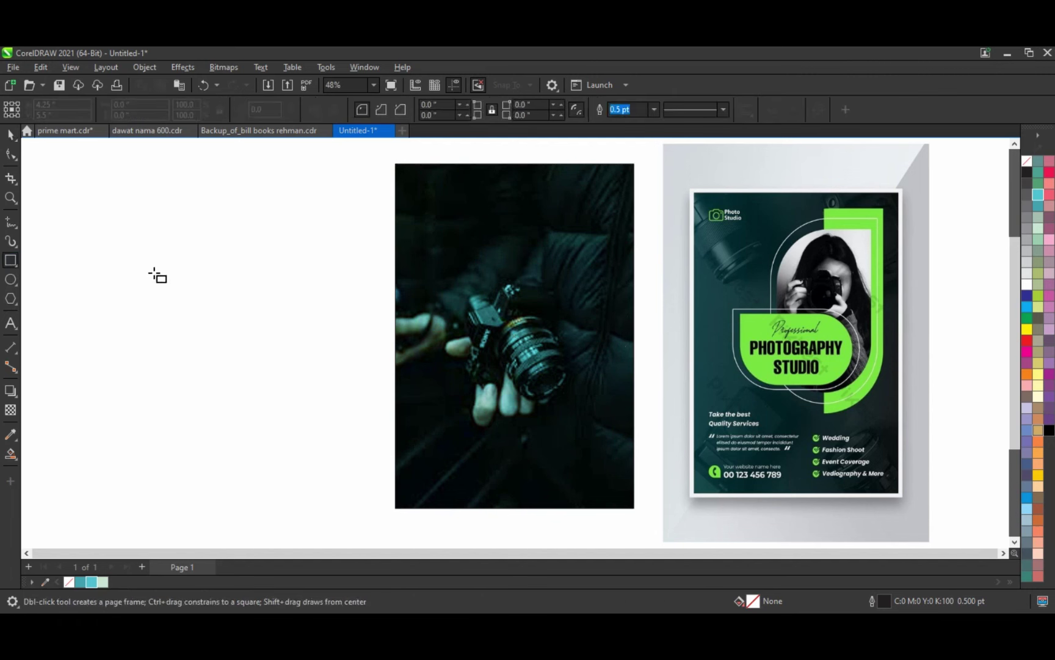
{"action": "left_click", "coordinate": [11, 197]}
{"action": "left_click_drag", "start_coordinate": [360, 163], "coordinate": [907, 471]}
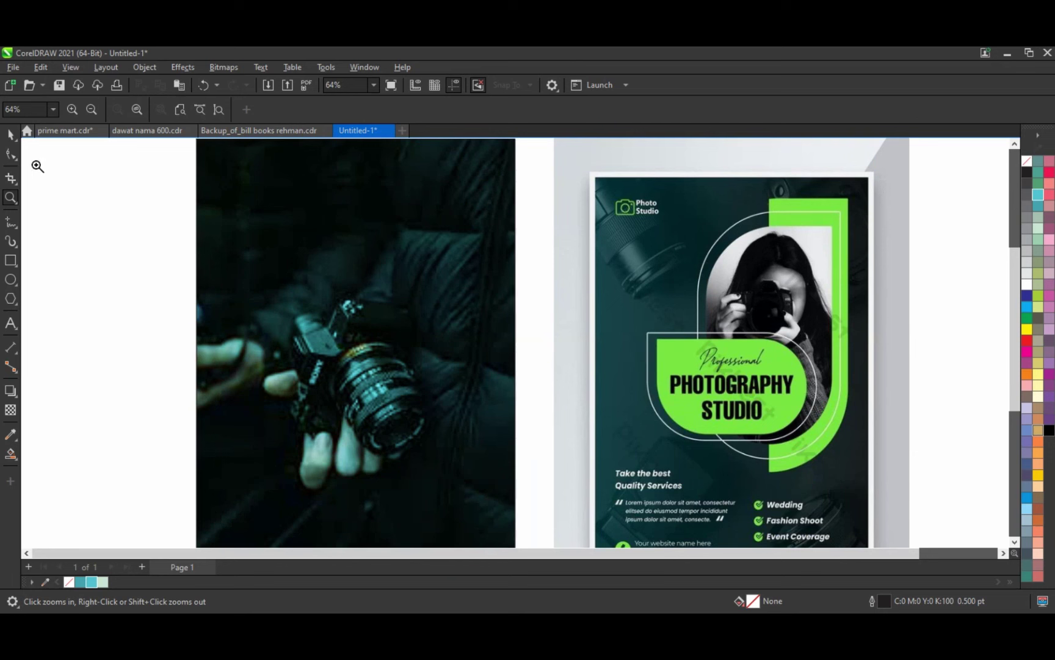
{"action": "left_click", "coordinate": [11, 134]}
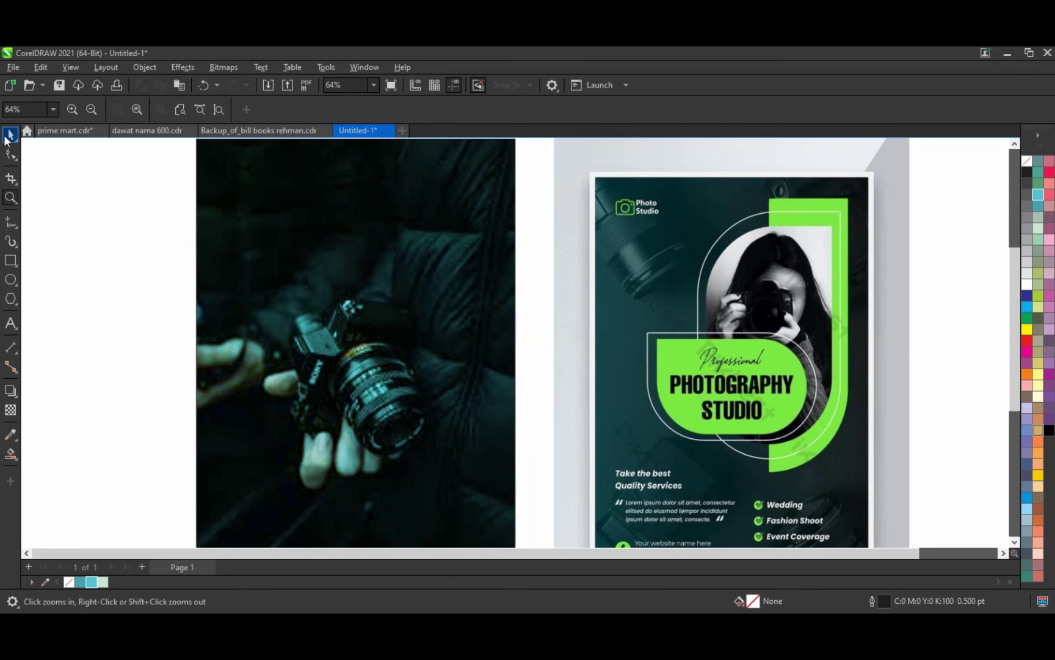
{"action": "right_click", "coordinate": [1027, 288]}
{"action": "left_click", "coordinate": [1016, 290]}
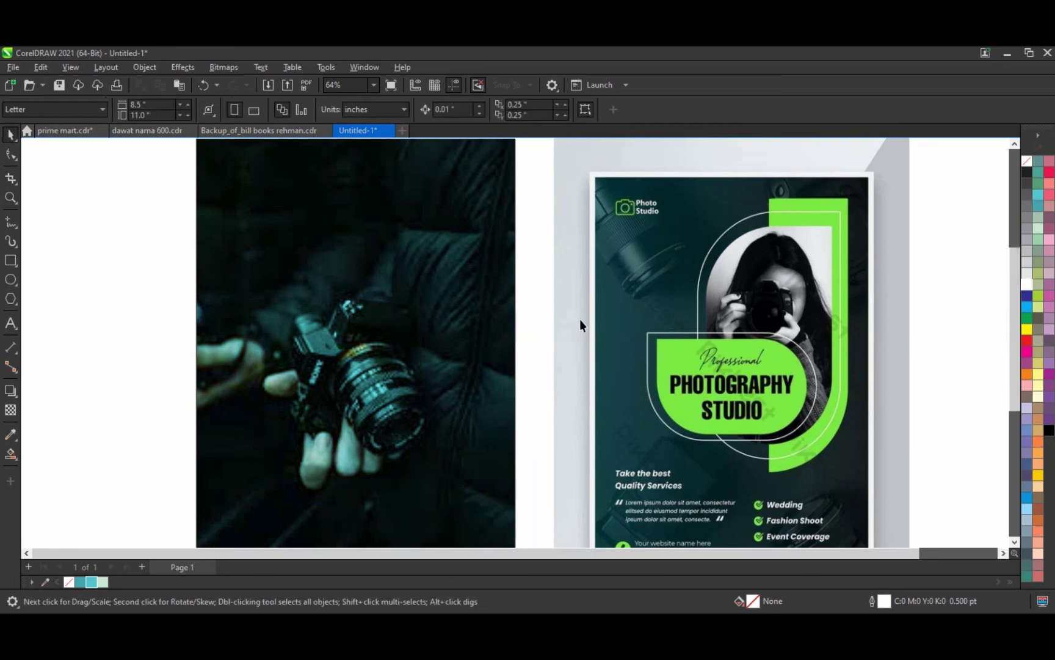
Step: Draw a tall rectangle over the camera photo with a 4 pt white outline
{"action": "left_click", "coordinate": [10, 260]}
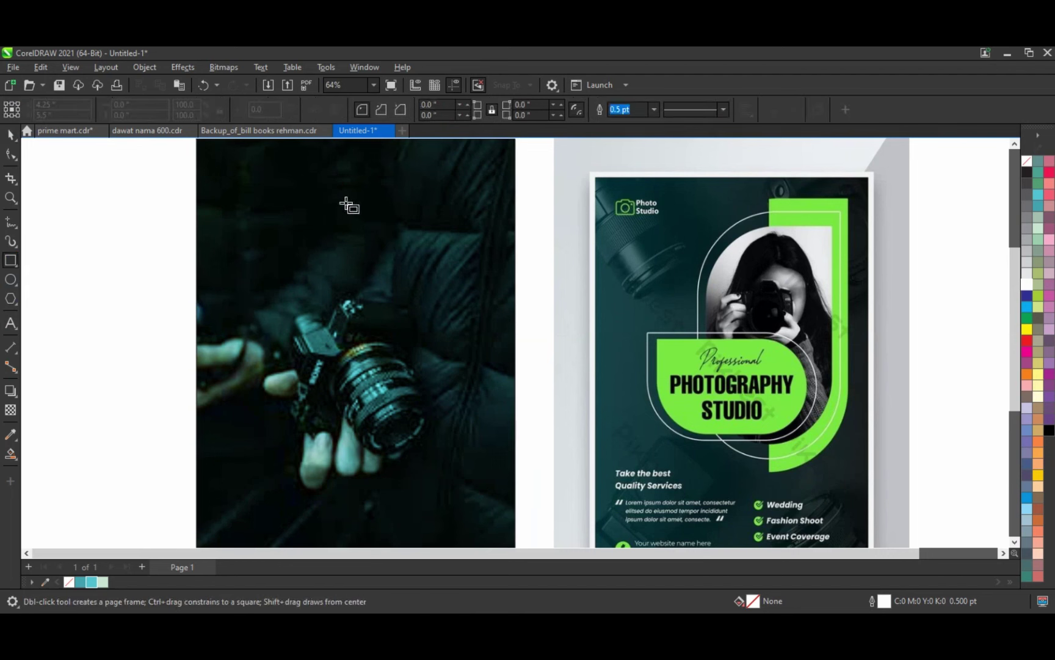
{"action": "left_click_drag", "start_coordinate": [344, 198], "coordinate": [362, 240]}
{"action": "left_click_drag", "start_coordinate": [441, 380], "coordinate": [497, 487]}
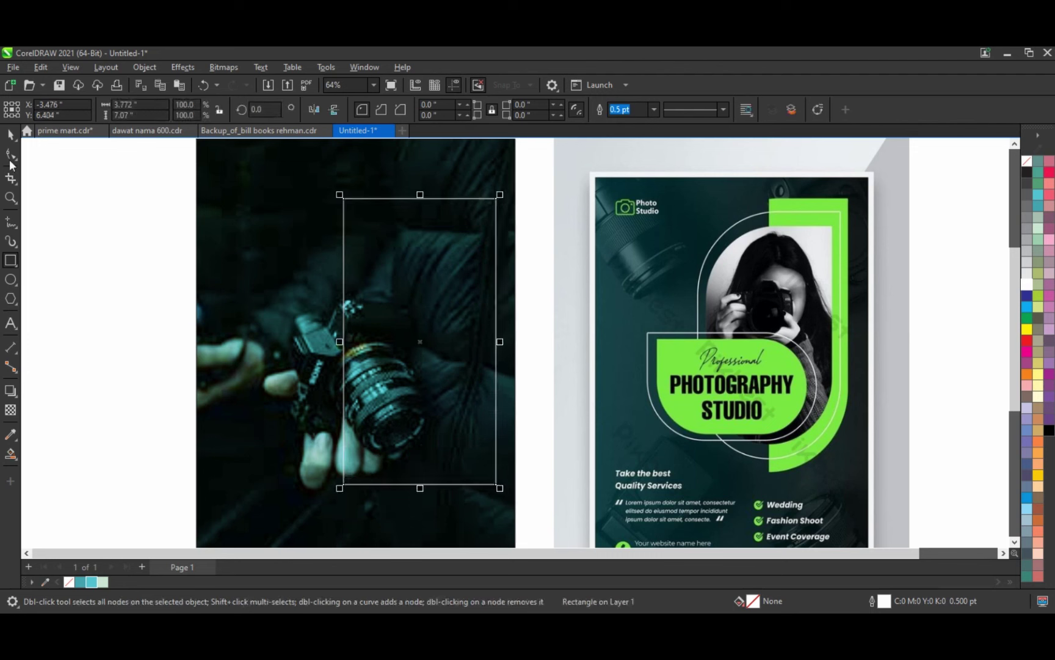
{"action": "key", "text": "space"}
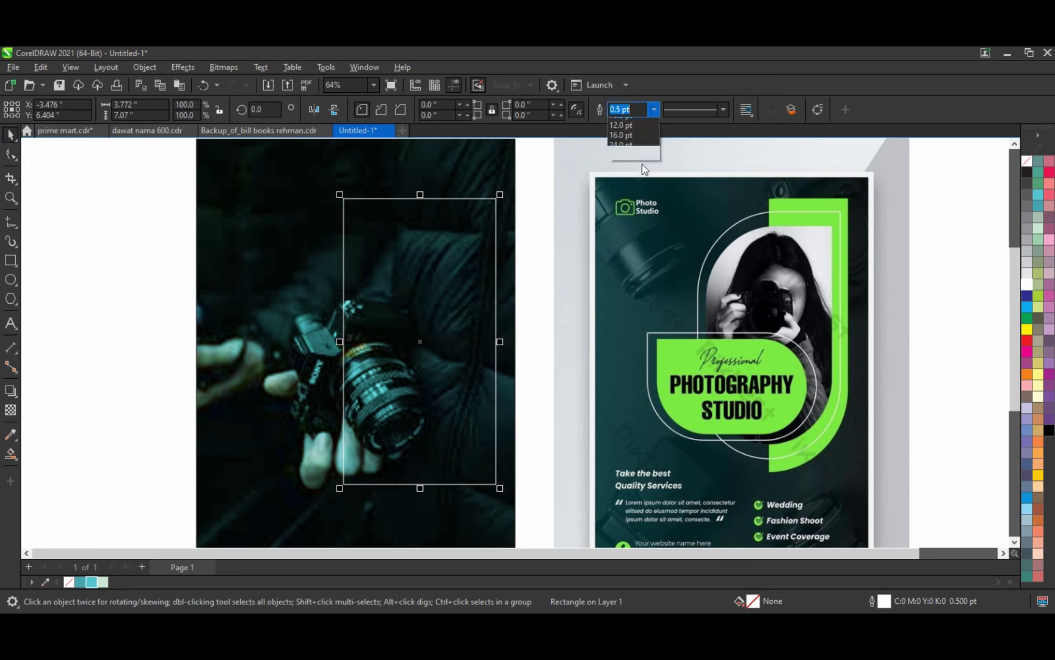
{"action": "left_click", "coordinate": [631, 193]}
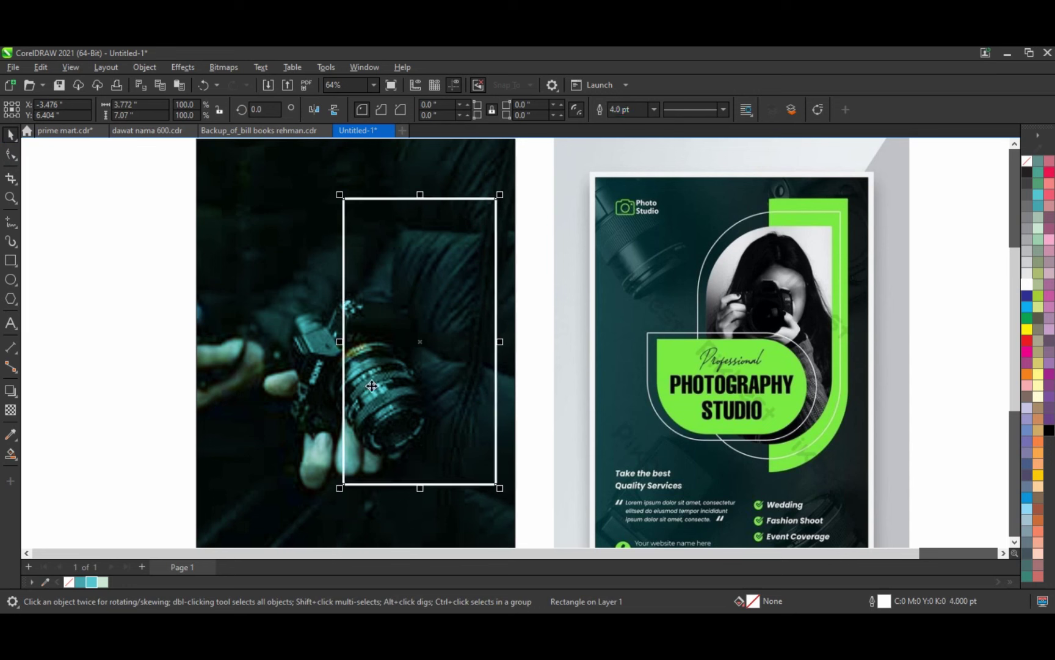
Step: Copy the white-outlined rectangle and paste a duplicate
{"action": "right_click", "coordinate": [360, 200]}
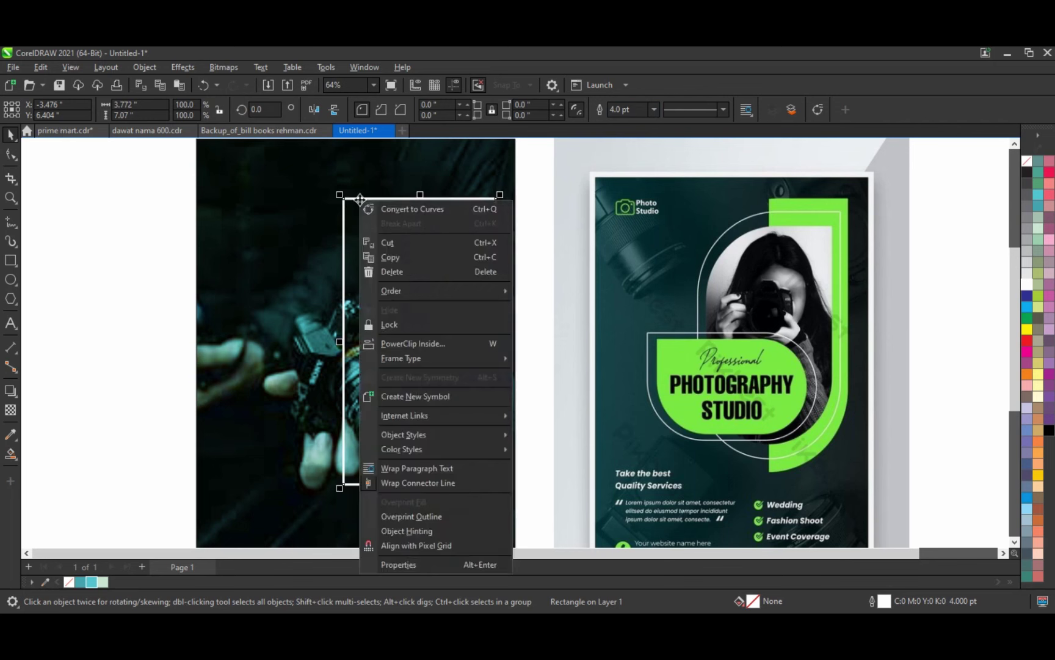
{"action": "left_click", "coordinate": [386, 260]}
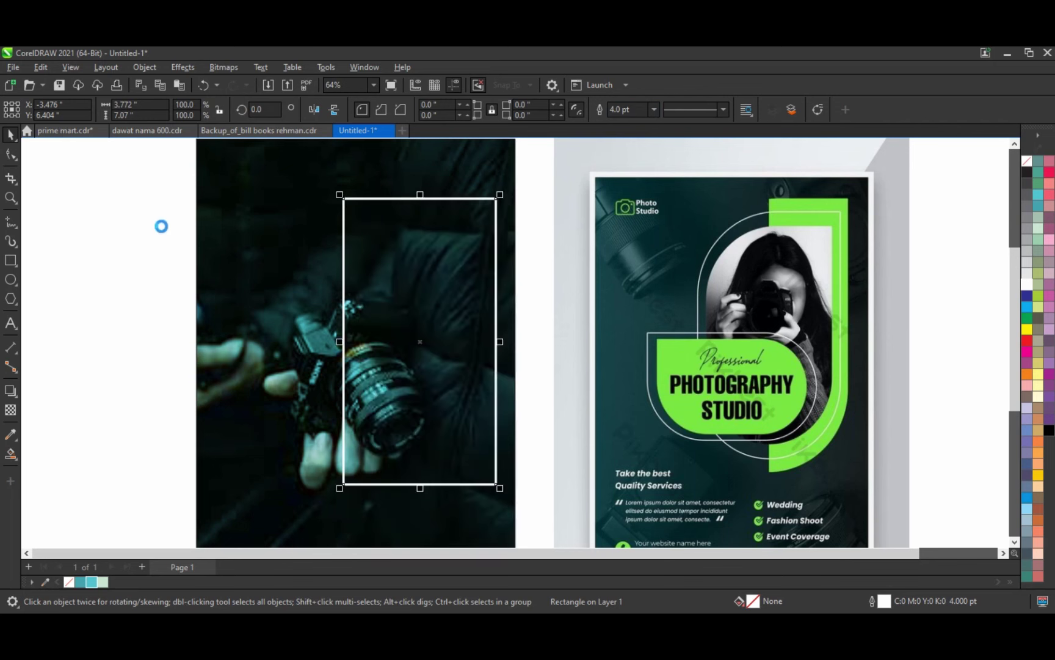
{"action": "right_click", "coordinate": [161, 226]}
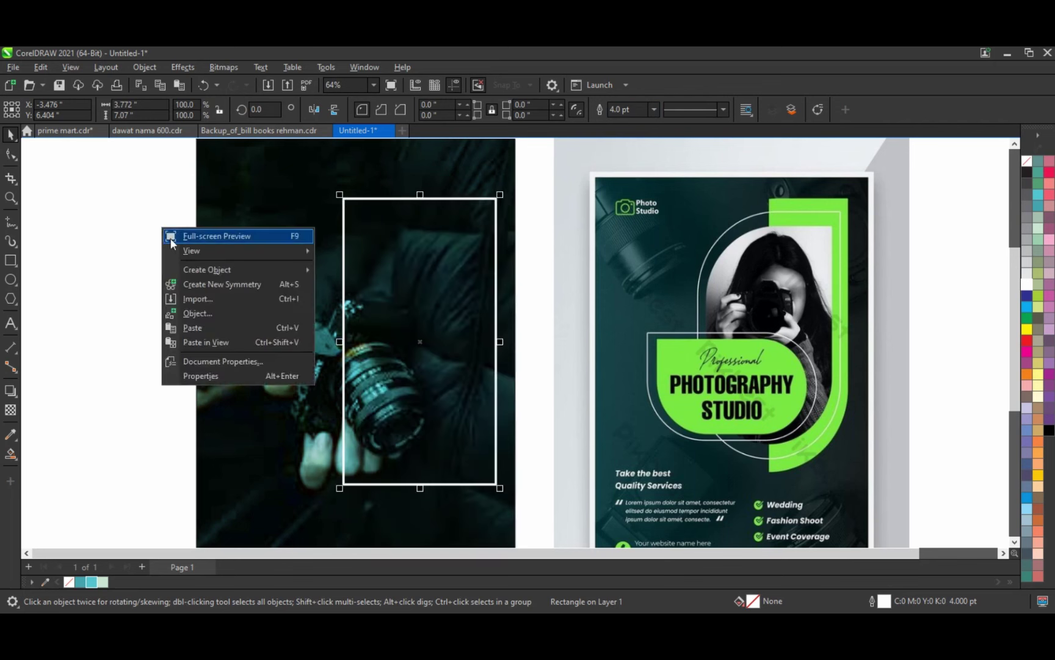
{"action": "left_click", "coordinate": [186, 326]}
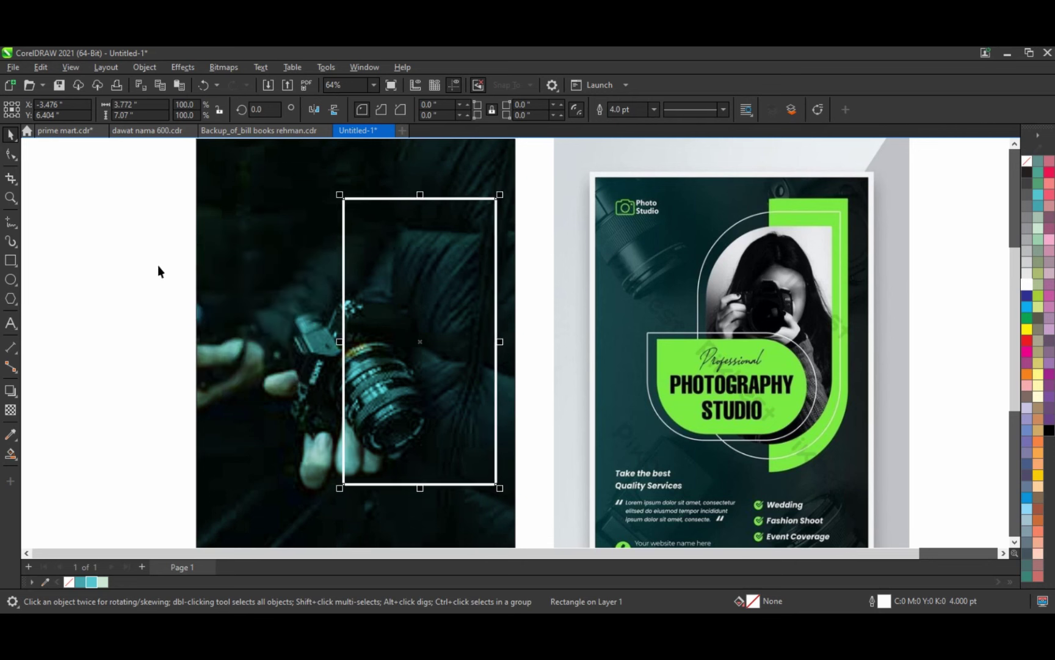
{"action": "left_click", "coordinate": [11, 154]}
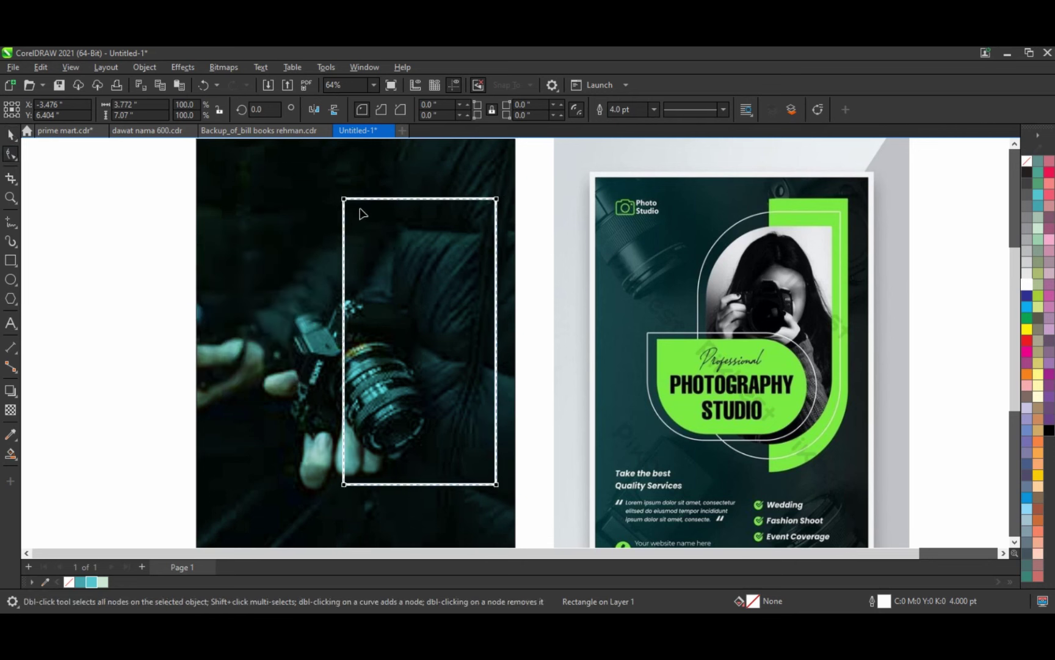
Step: Round the frame's top-left and bottom-left corners into a half-pill curve
{"action": "left_click_drag", "start_coordinate": [344, 204], "coordinate": [344, 275]}
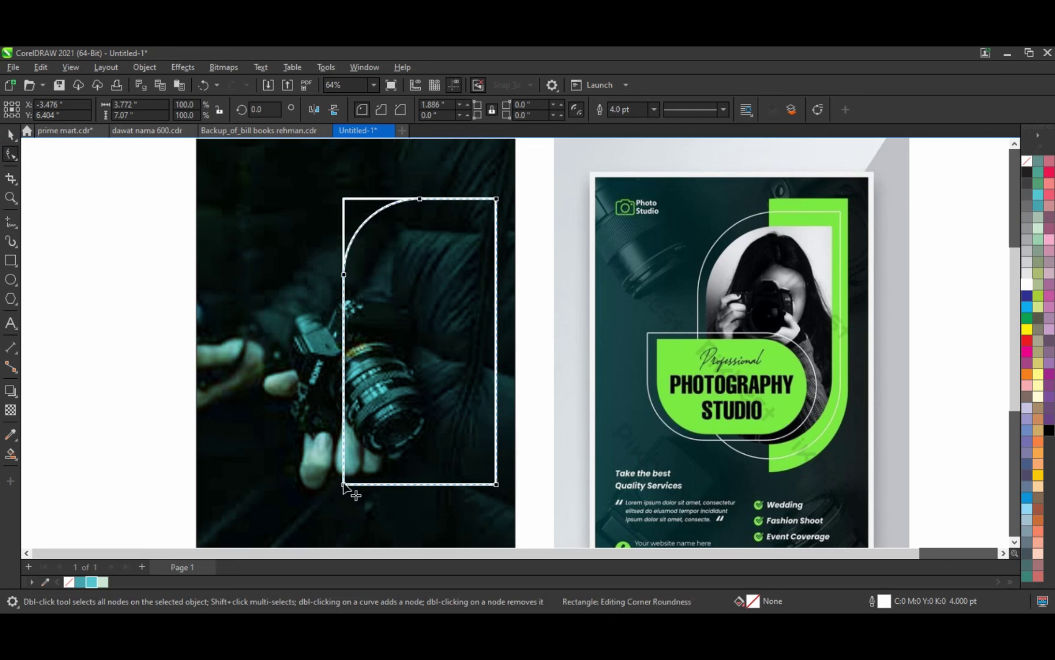
{"action": "mouse_move", "coordinate": [344, 485]}
{"action": "left_mouse_down"}
{"action": "mouse_move", "coordinate": [495, 486]}
{"action": "mouse_move", "coordinate": [381, 514]}
{"action": "left_mouse_up"}
{"action": "left_click", "coordinate": [10, 135]}
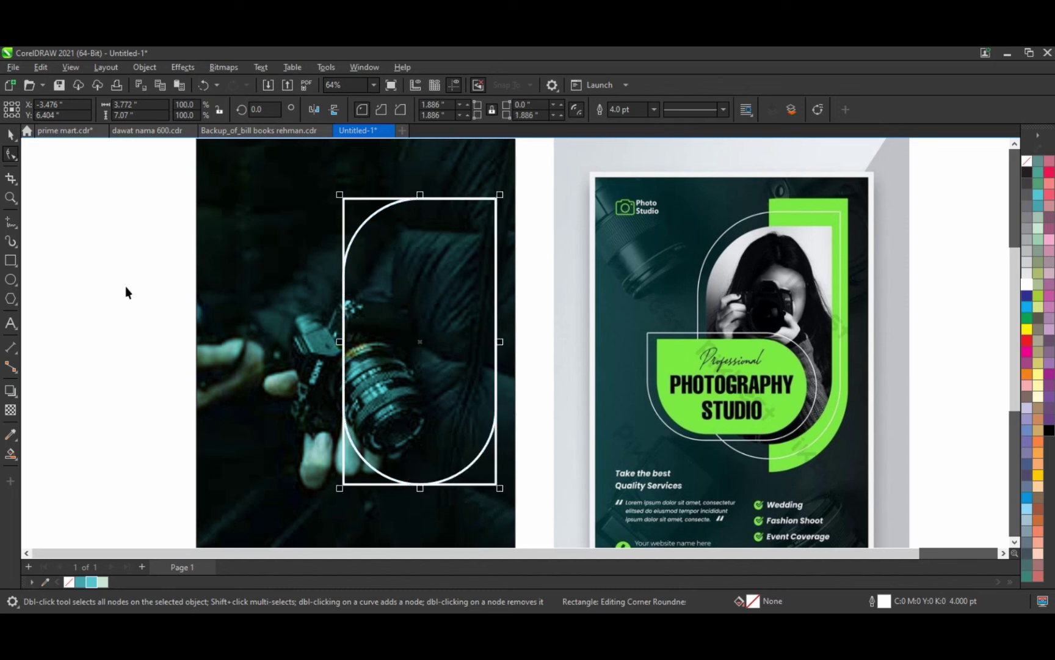
{"action": "left_click", "coordinate": [126, 287]}
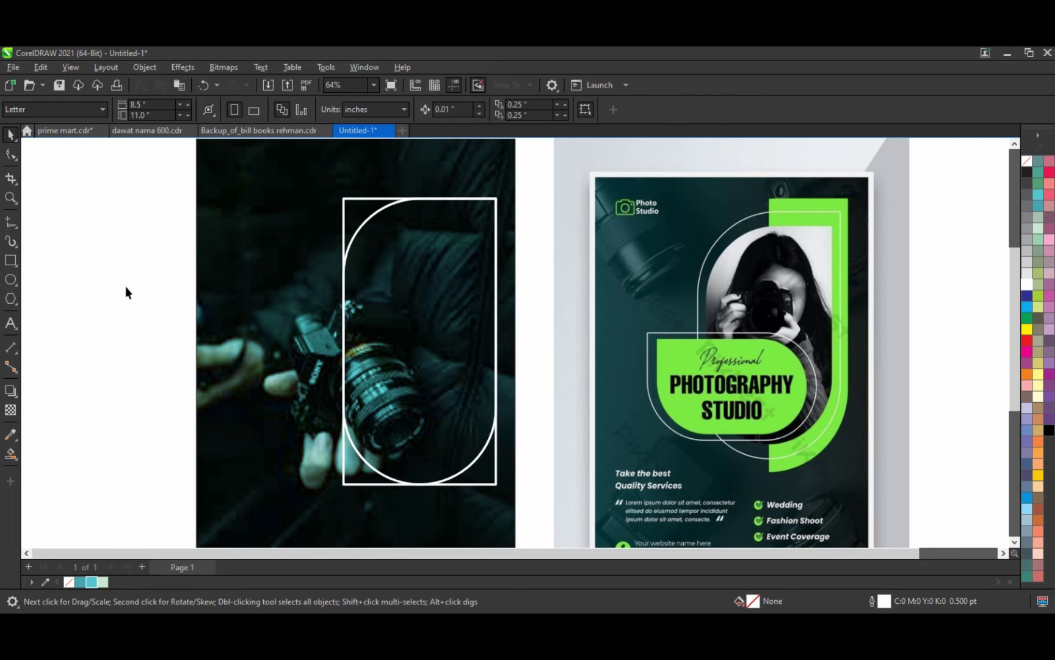
Step: Reselect the rounded frame, pick the Contour tool, then deselect it
{"action": "left_click", "coordinate": [343, 200]}
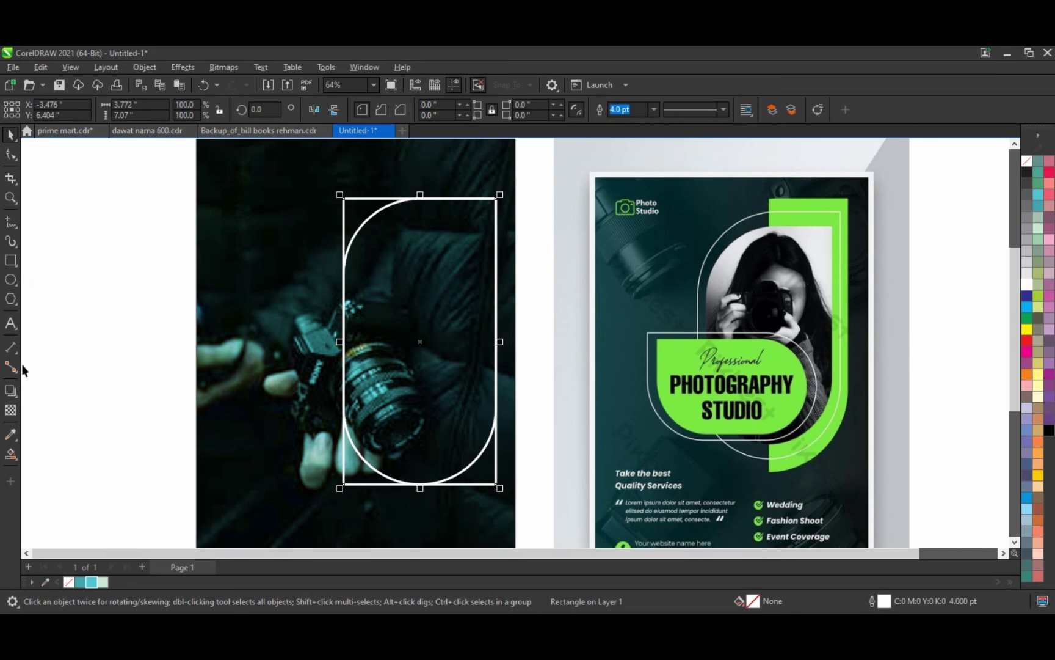
{"action": "left_click", "coordinate": [18, 397]}
{"action": "left_click", "coordinate": [49, 405]}
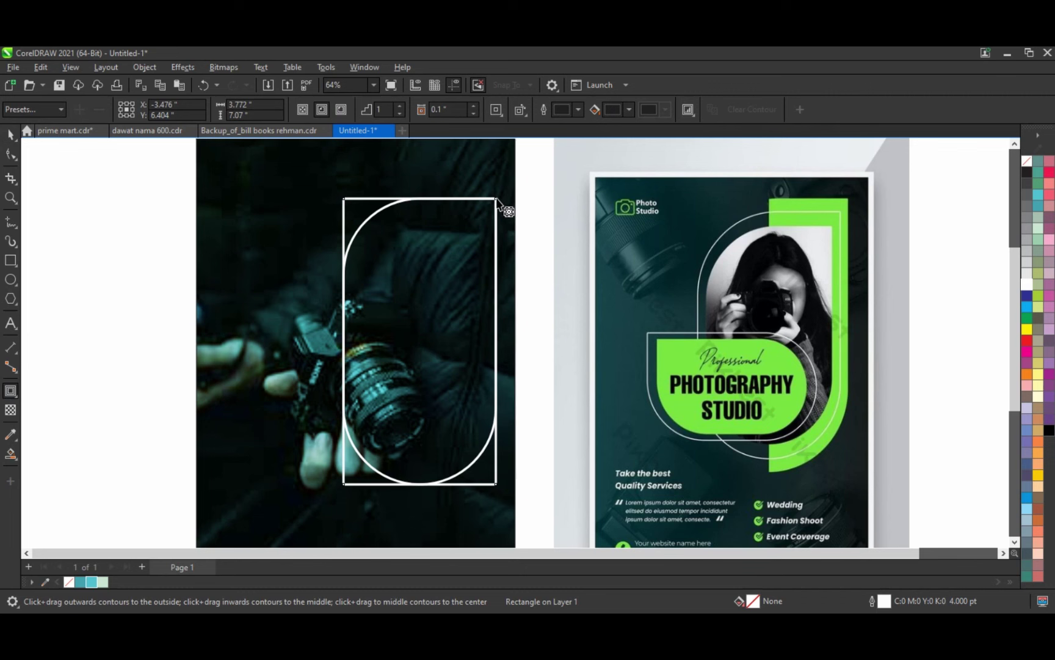
{"action": "left_click", "coordinate": [11, 134]}
{"action": "left_click", "coordinate": [112, 261]}
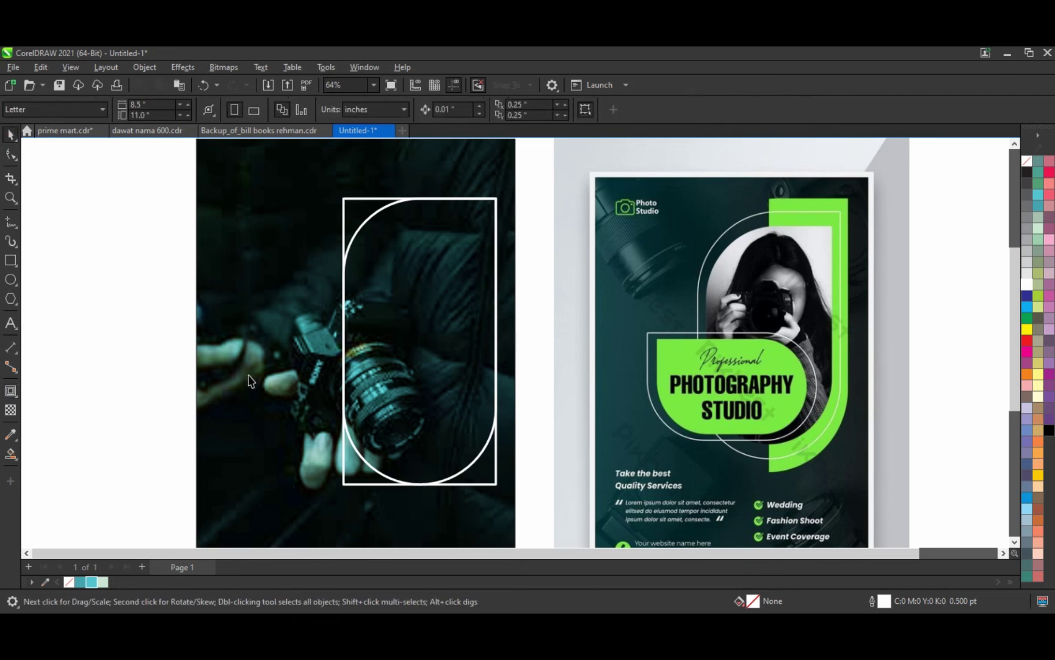
Step: Smart Fill the region inside the rounded frame blue and move the copy left of the photo
{"action": "left_click", "coordinate": [10, 453]}
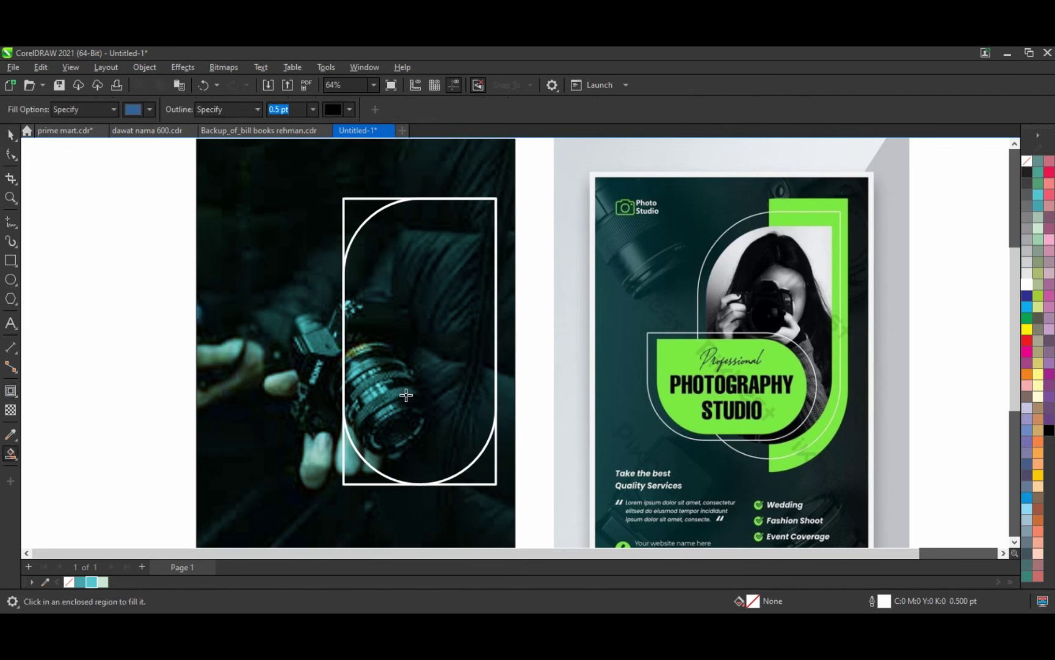
{"action": "left_click", "coordinate": [406, 395]}
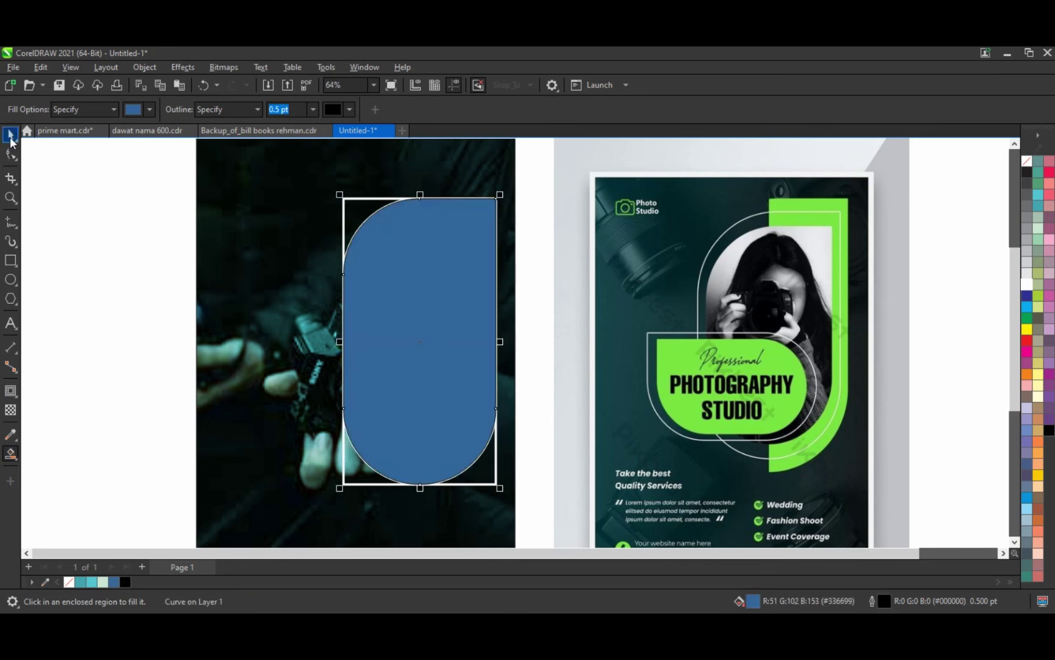
{"action": "key", "text": "space"}
{"action": "left_click_drag", "start_coordinate": [468, 311], "coordinate": [205, 314]}
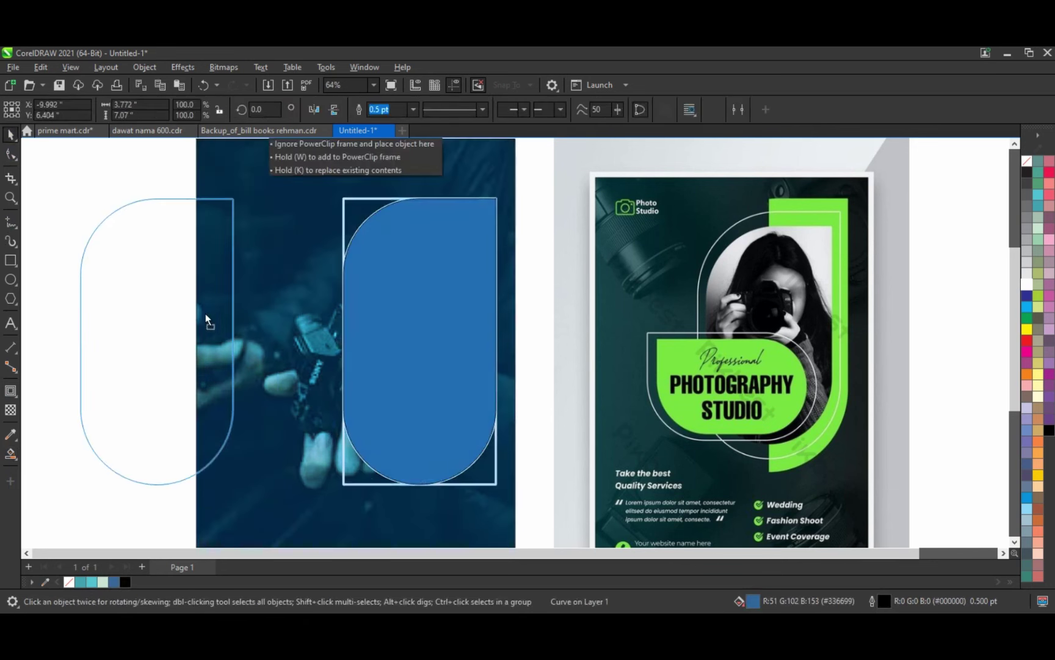
Step: Smart Fill the inner region and top-left corner gap, then weld them into one blue shape
{"action": "key", "text": "space"}
{"action": "left_click", "coordinate": [419, 369]}
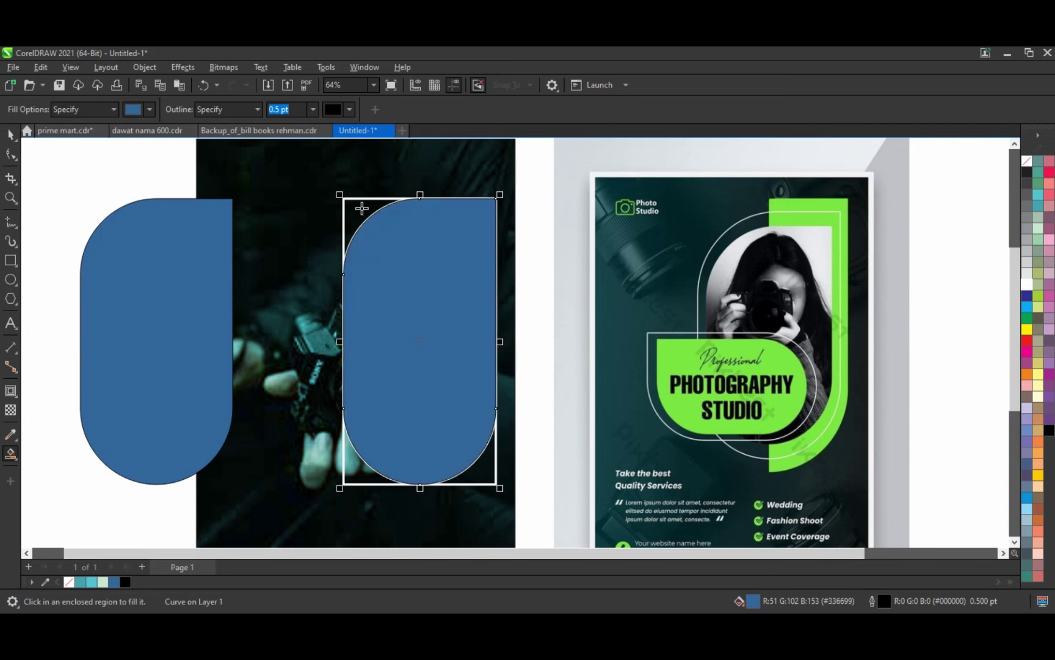
{"action": "left_click", "coordinate": [361, 208]}
{"action": "key", "text": "space"}
{"action": "left_click", "coordinate": [427, 330], "text": "shift"}
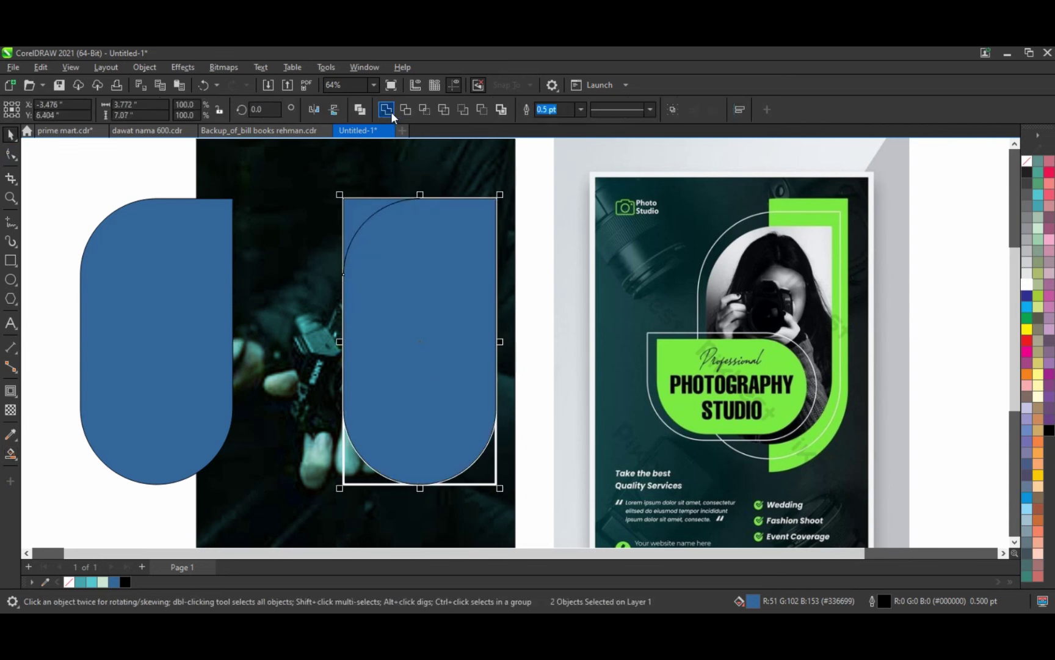
{"action": "left_click", "coordinate": [386, 109]}
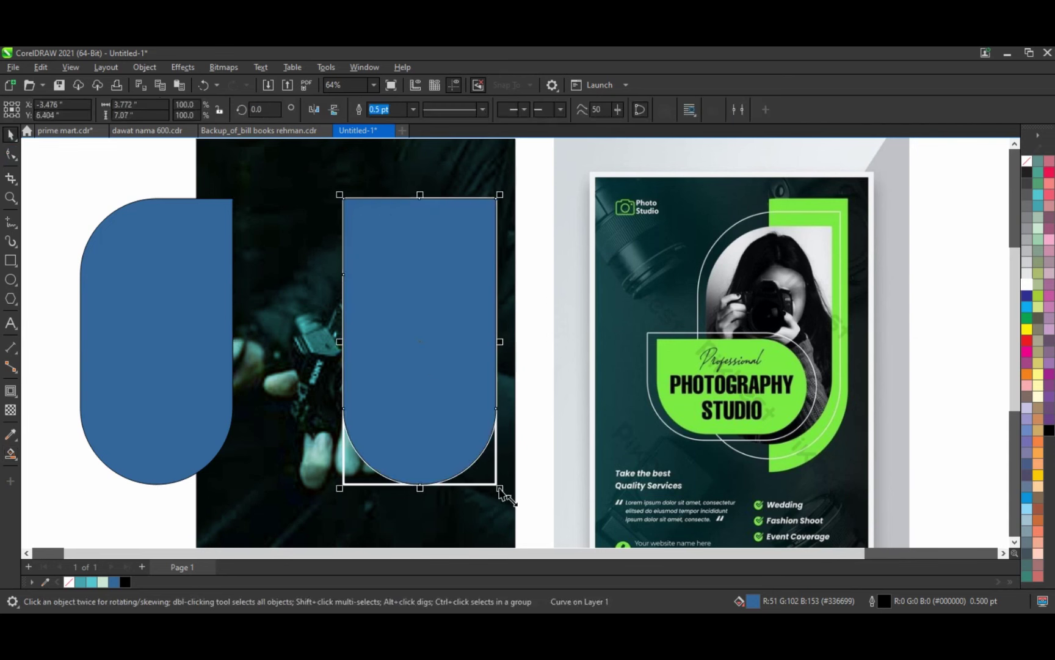
{"action": "key", "text": "Delete"}
{"action": "key", "text": "ctrl+z"}
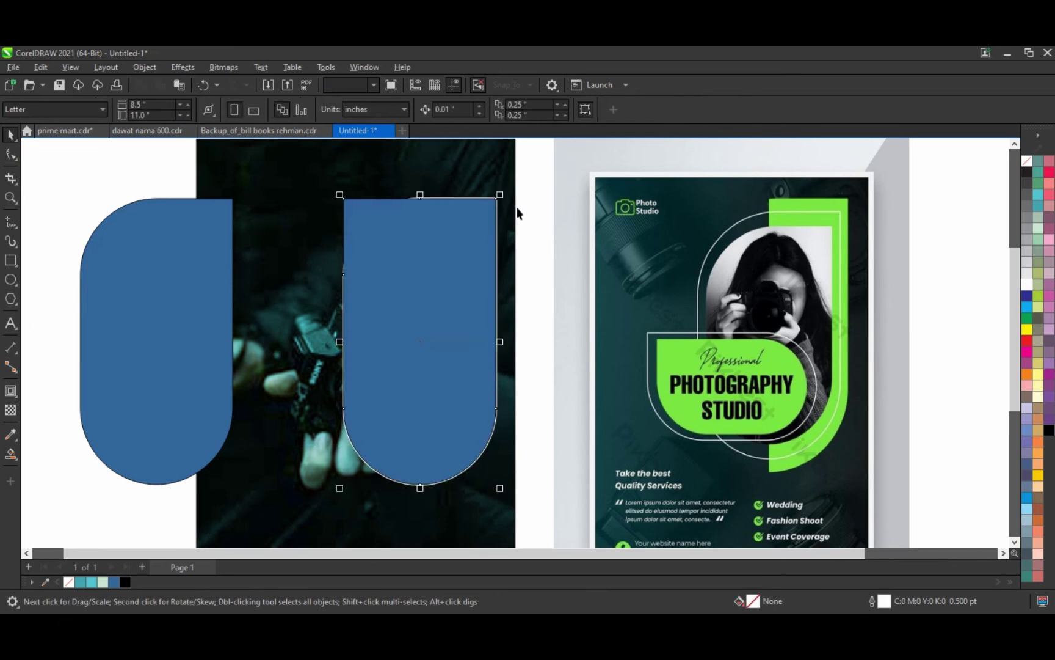
Step: Reselect the welded blue shape inside the frame
{"action": "left_click", "coordinate": [516, 206]}
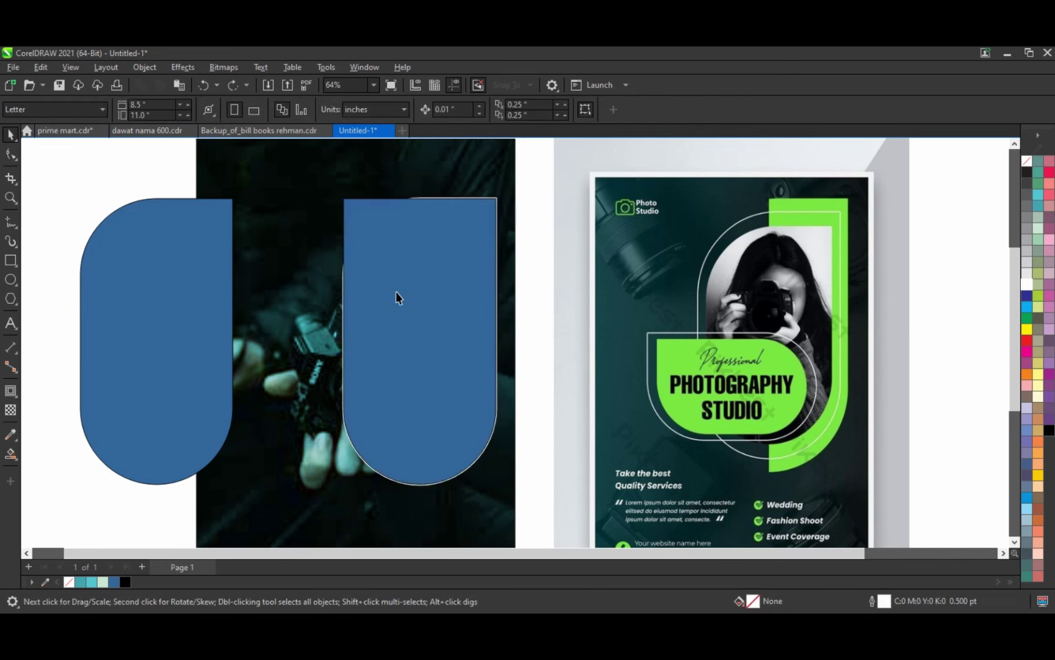
{"action": "left_click", "coordinate": [436, 202]}
{"action": "key", "text": "Escape"}
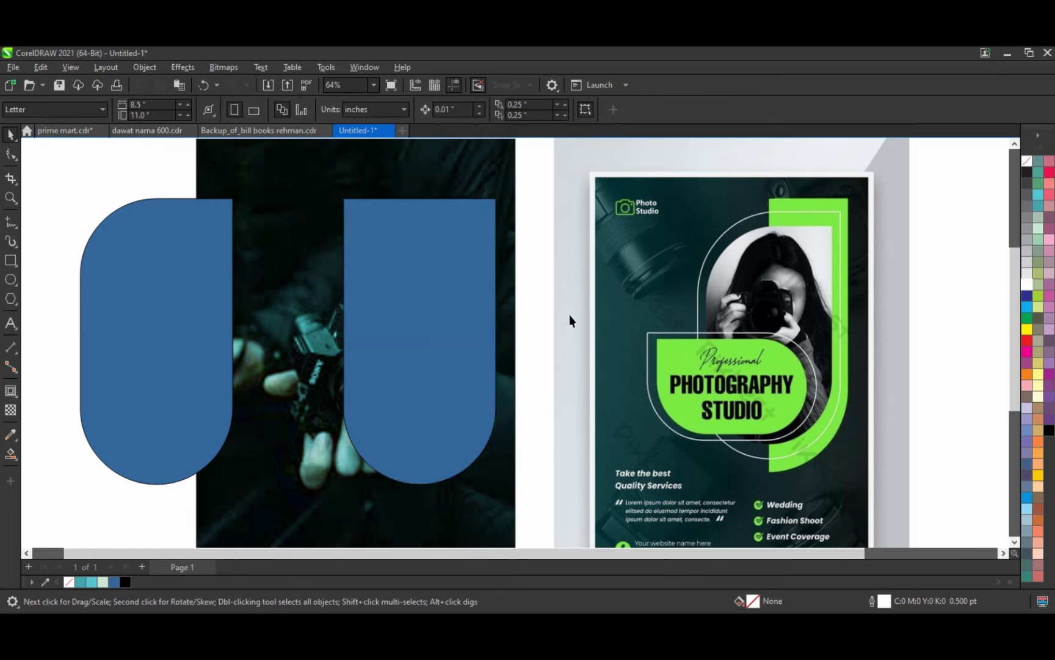
{"action": "left_click", "coordinate": [425, 379]}
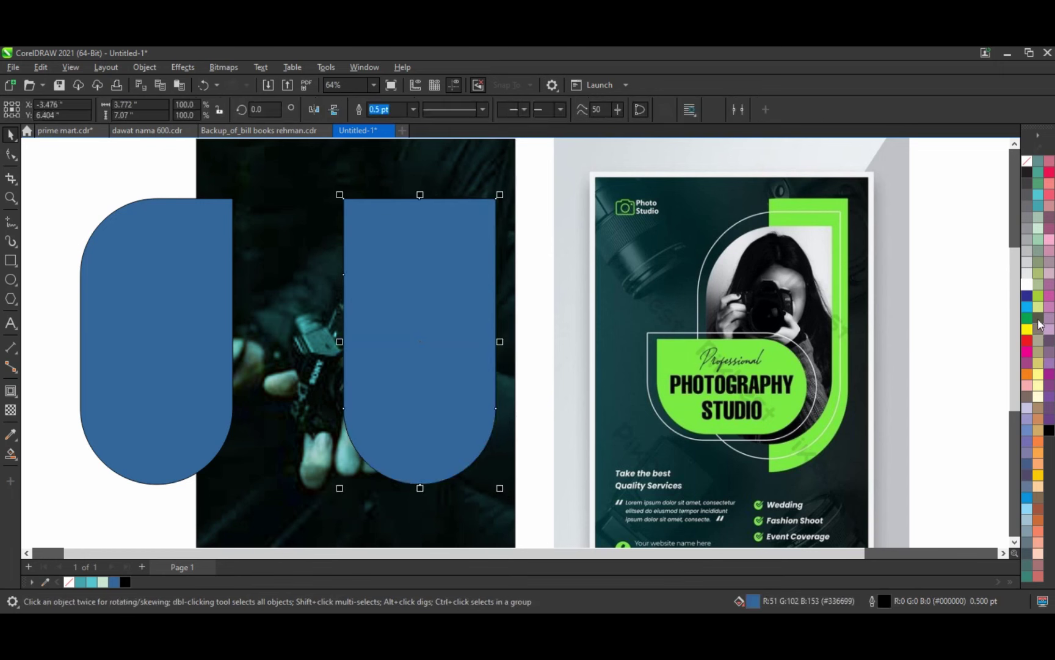
Step: Fill the shape white, add an outward contour, and break the contour apart
{"action": "left_click", "coordinate": [1028, 285]}
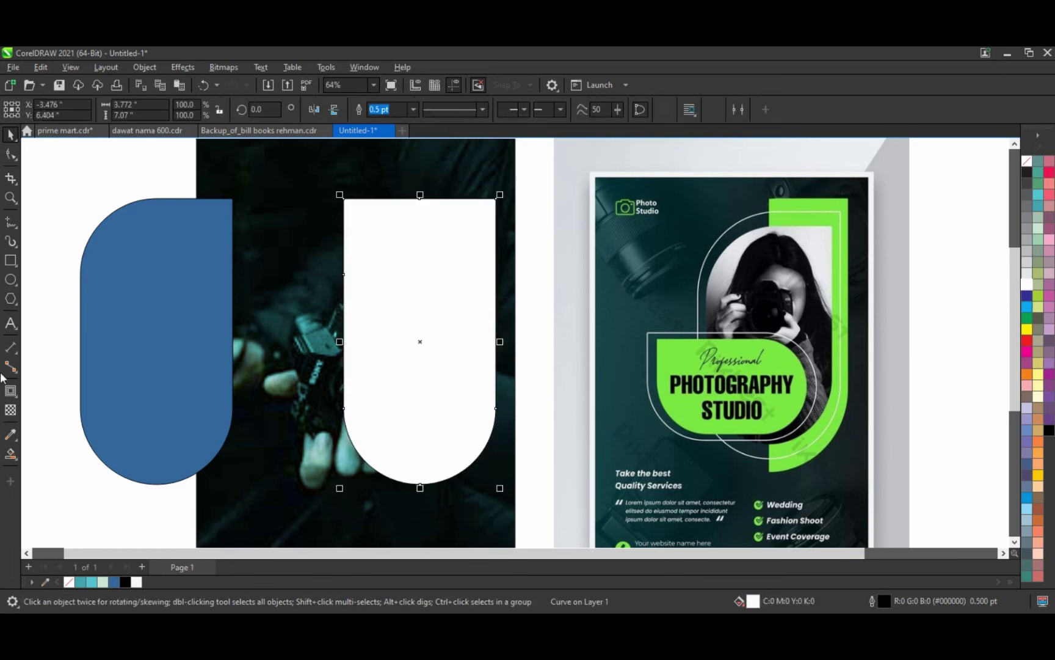
{"action": "left_click", "coordinate": [12, 393]}
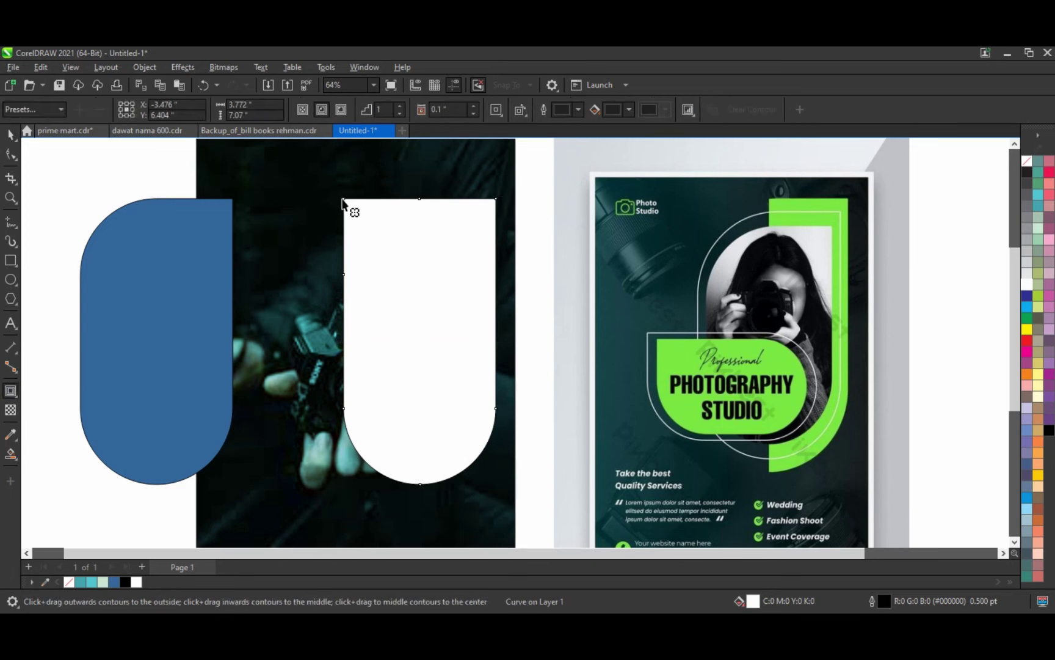
{"action": "left_click_drag", "start_coordinate": [345, 202], "coordinate": [331, 186]}
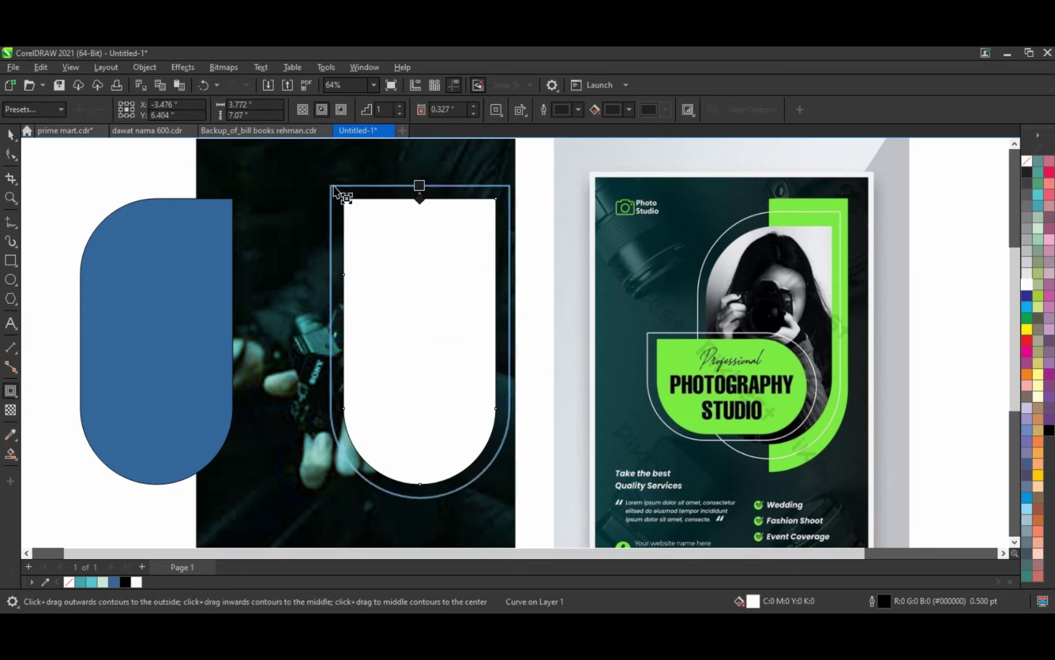
{"action": "left_click", "coordinate": [11, 134]}
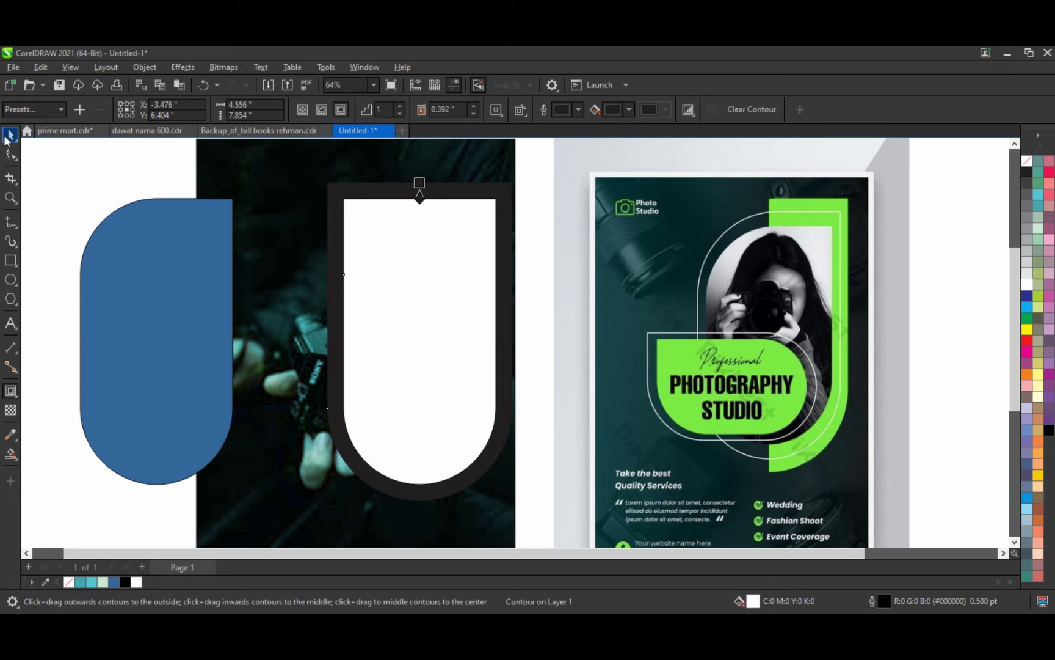
{"action": "left_click", "coordinate": [153, 65]}
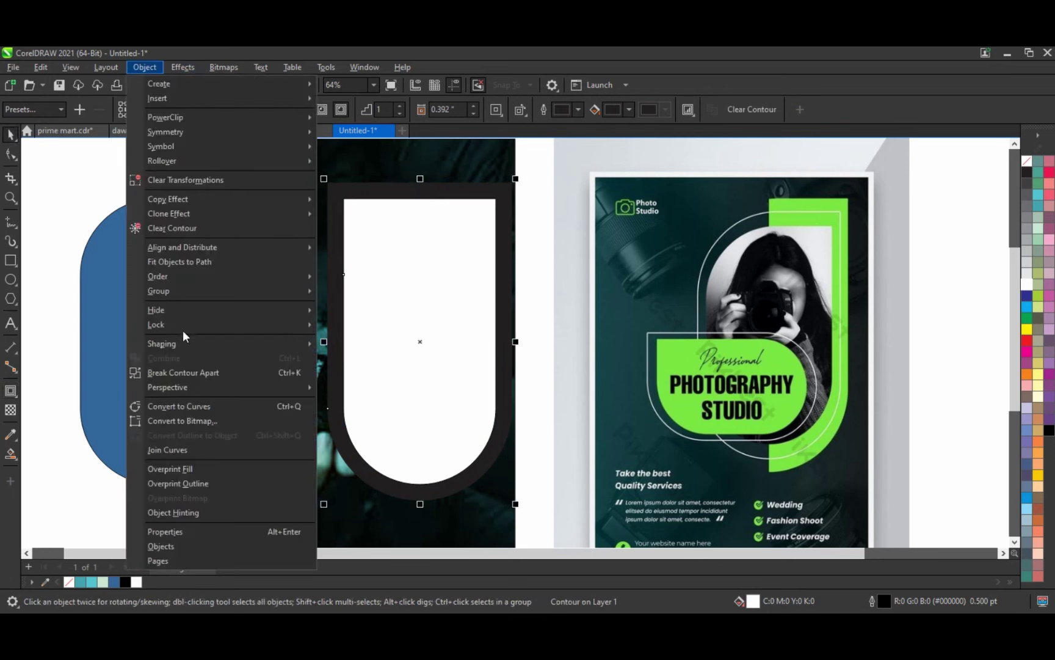
{"action": "left_click", "coordinate": [187, 372]}
Step: Fill the contour band light grey, delete the inner white shape, and nudge the grey U left
{"action": "left_click", "coordinate": [360, 478]}
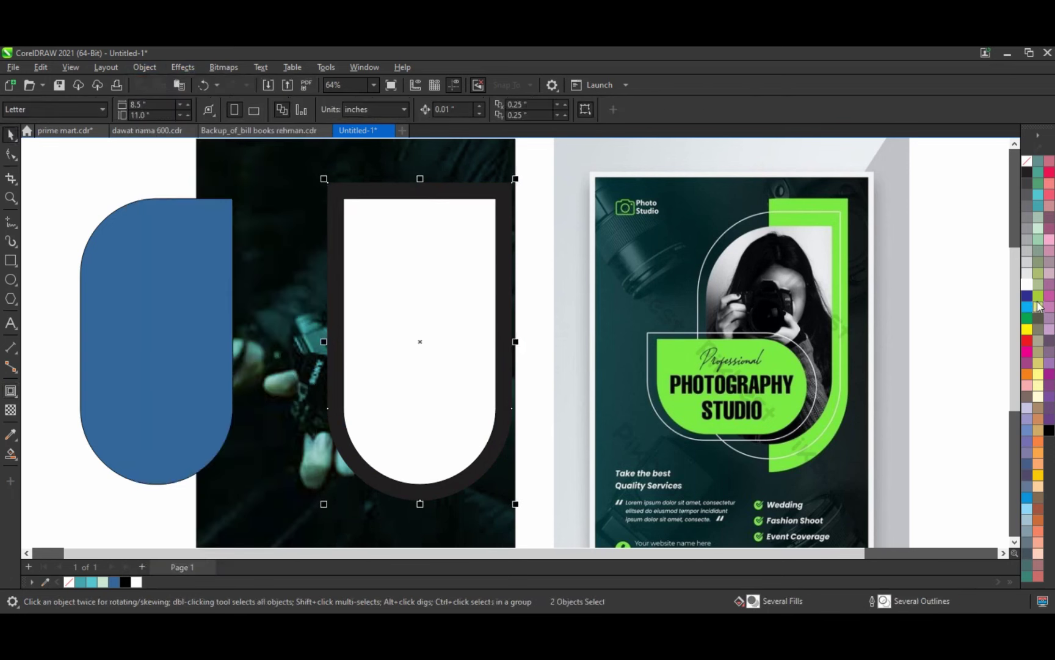
{"action": "left_click", "coordinate": [1027, 262]}
{"action": "left_click", "coordinate": [477, 379]}
{"action": "key", "text": "Delete"}
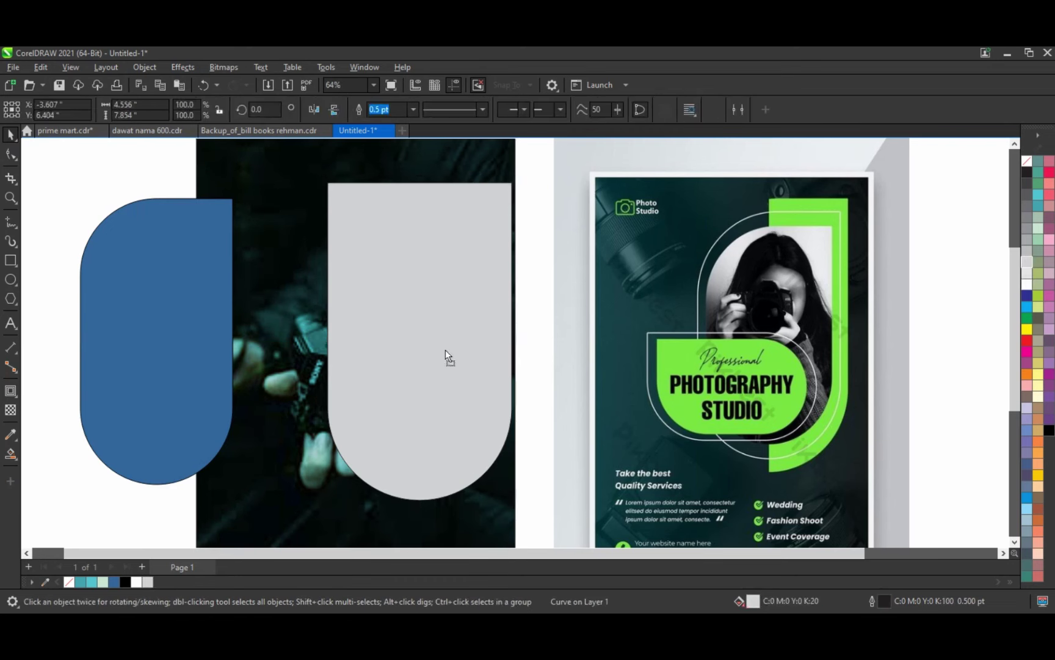
{"action": "left_click_drag", "start_coordinate": [445, 354], "coordinate": [438, 356]}
Step: Draw a vertical freehand line through the centre of the grey U
{"action": "left_click", "coordinate": [10, 221]}
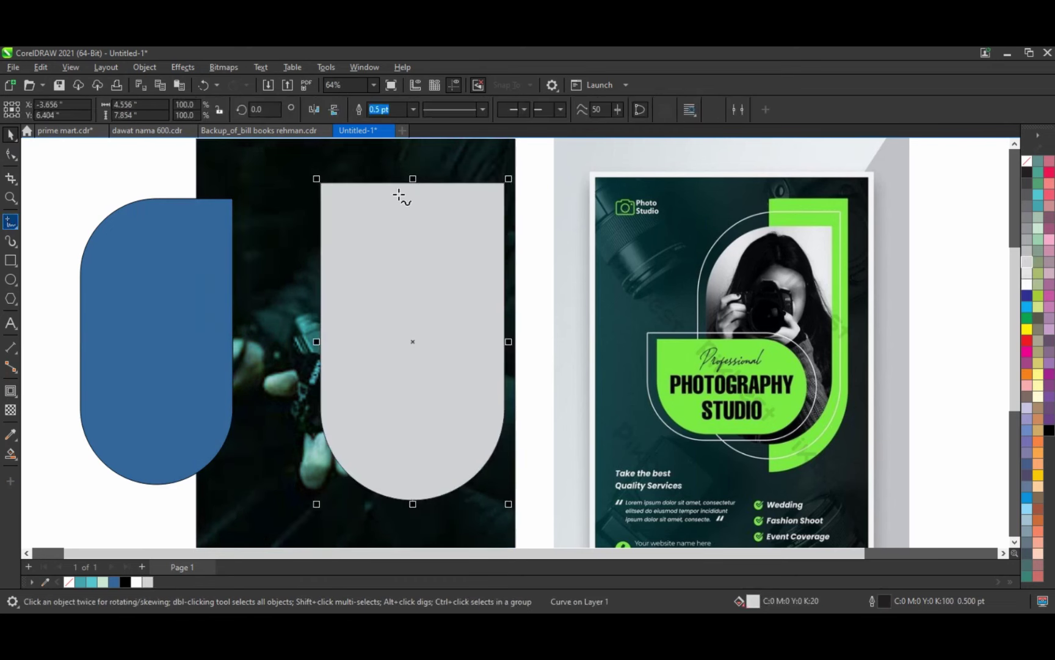
{"action": "left_click", "coordinate": [413, 165]}
{"action": "left_click", "coordinate": [415, 520]}
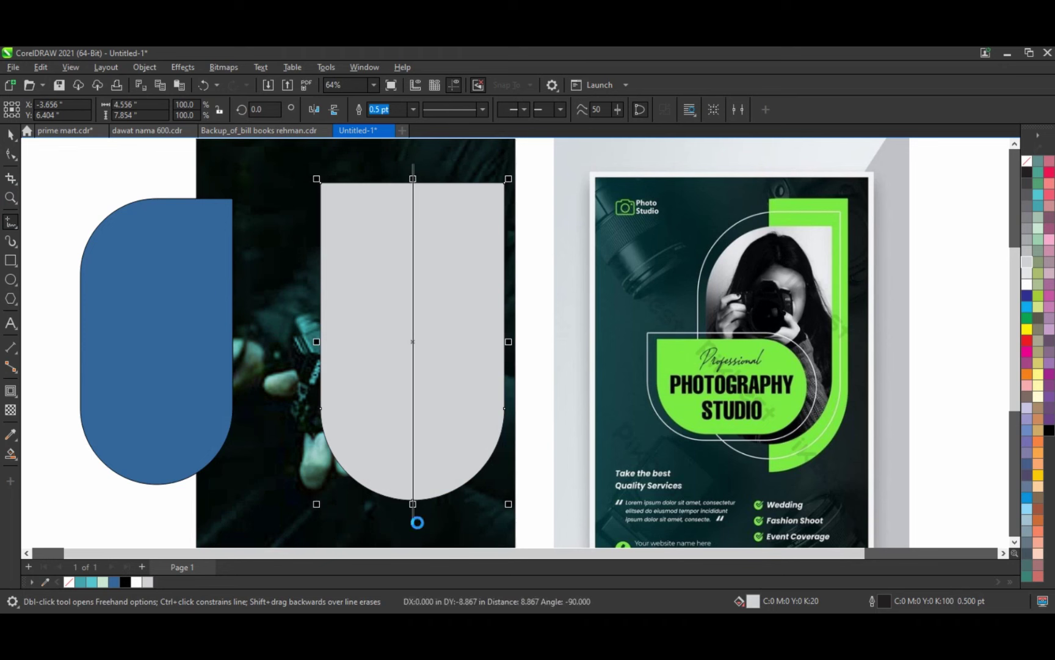
{"action": "left_click", "coordinate": [11, 134]}
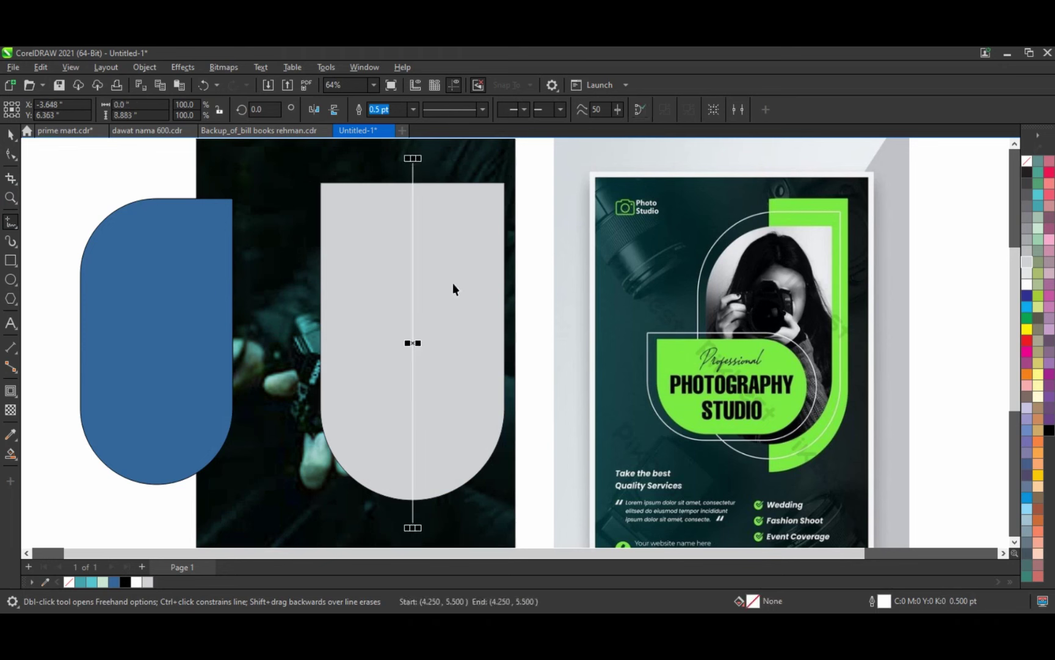
{"action": "key", "text": "Escape"}
Step: Smart Fill the U's right half blue and delete the grey left half
{"action": "left_click", "coordinate": [11, 453]}
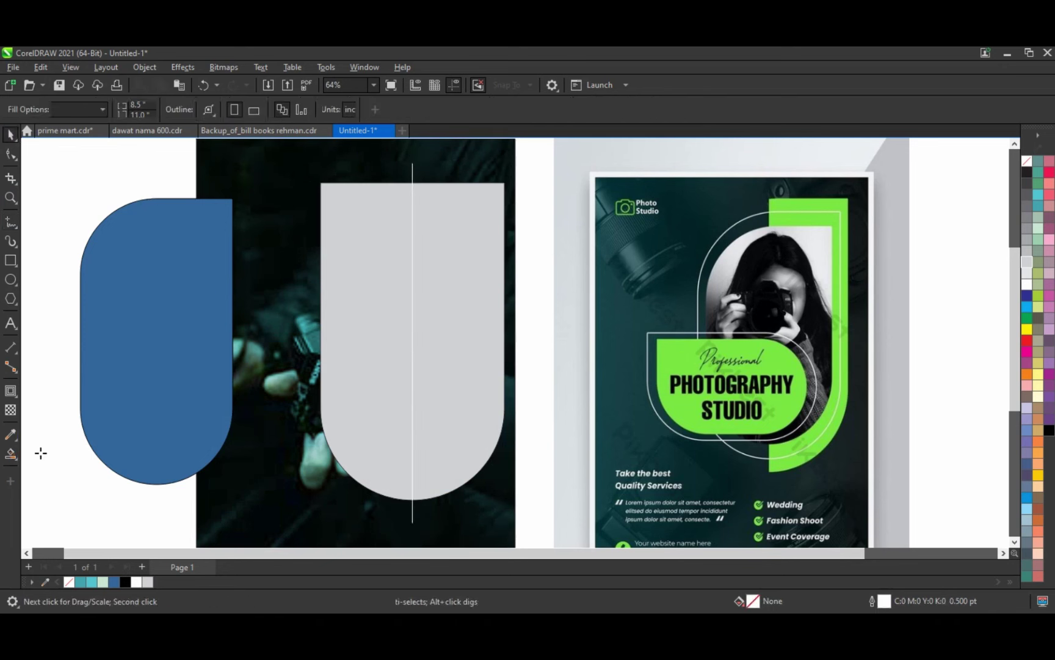
{"action": "left_click", "coordinate": [482, 375]}
{"action": "left_click", "coordinate": [10, 135]}
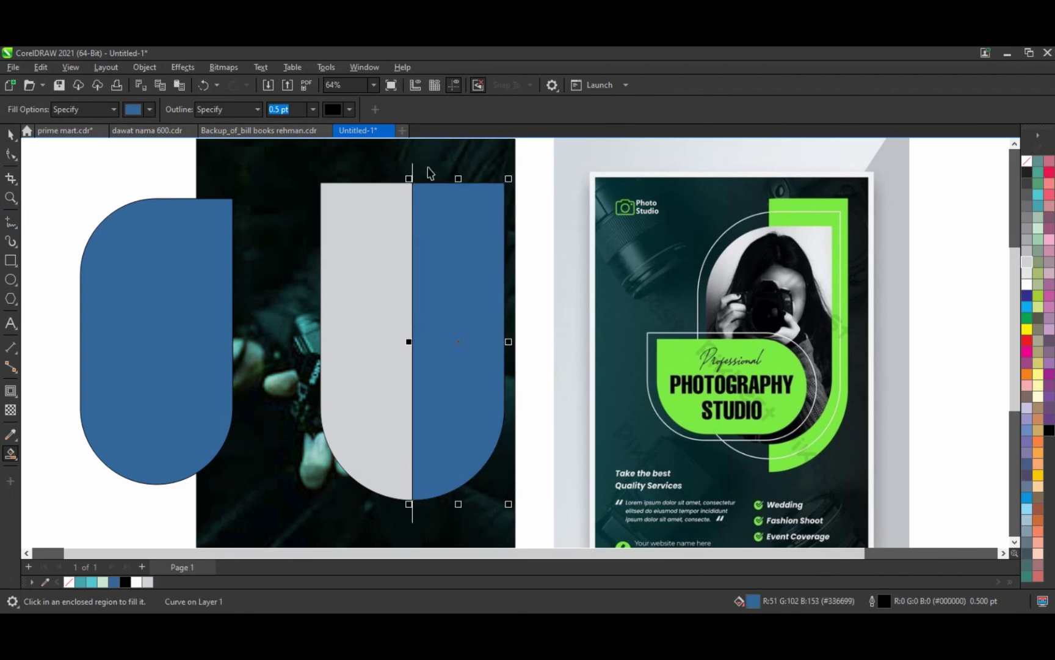
{"action": "left_click", "coordinate": [383, 226]}
{"action": "key", "text": "Delete"}
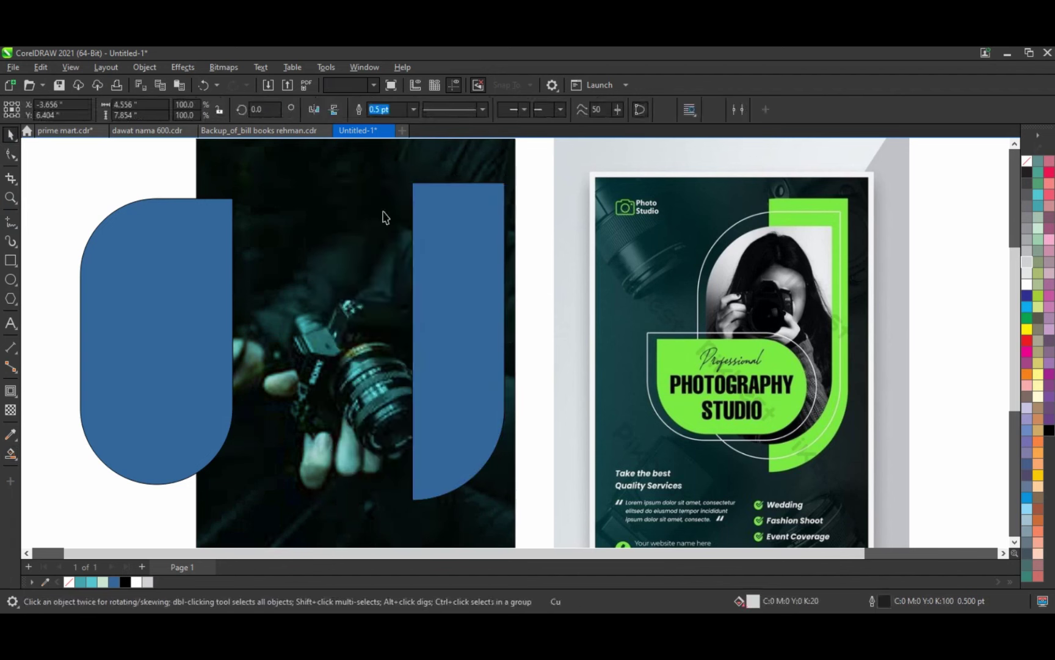
Step: Eyedrop the flyer's bright green onto the right strip
{"action": "left_click", "coordinate": [11, 434]}
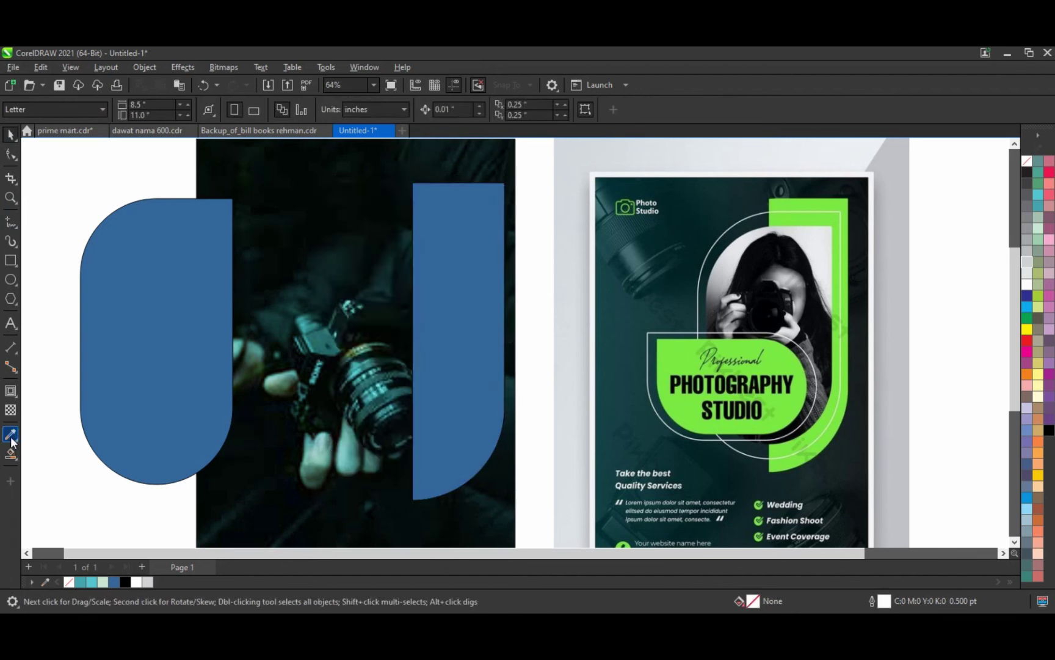
{"action": "left_click", "coordinate": [843, 367]}
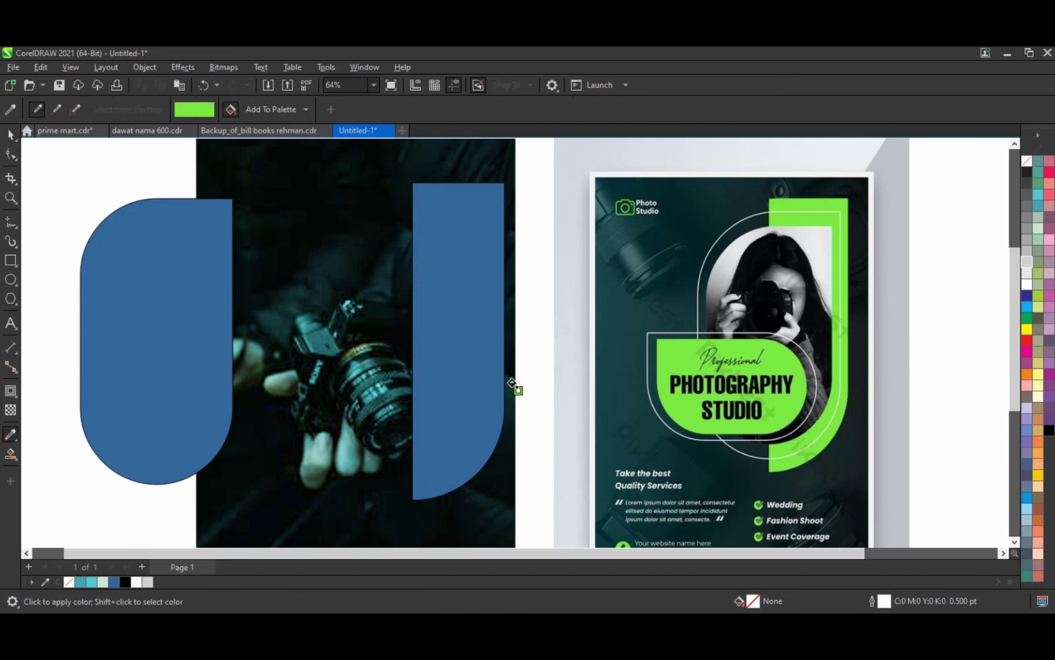
{"action": "left_click", "coordinate": [476, 384]}
{"action": "left_click", "coordinate": [11, 134]}
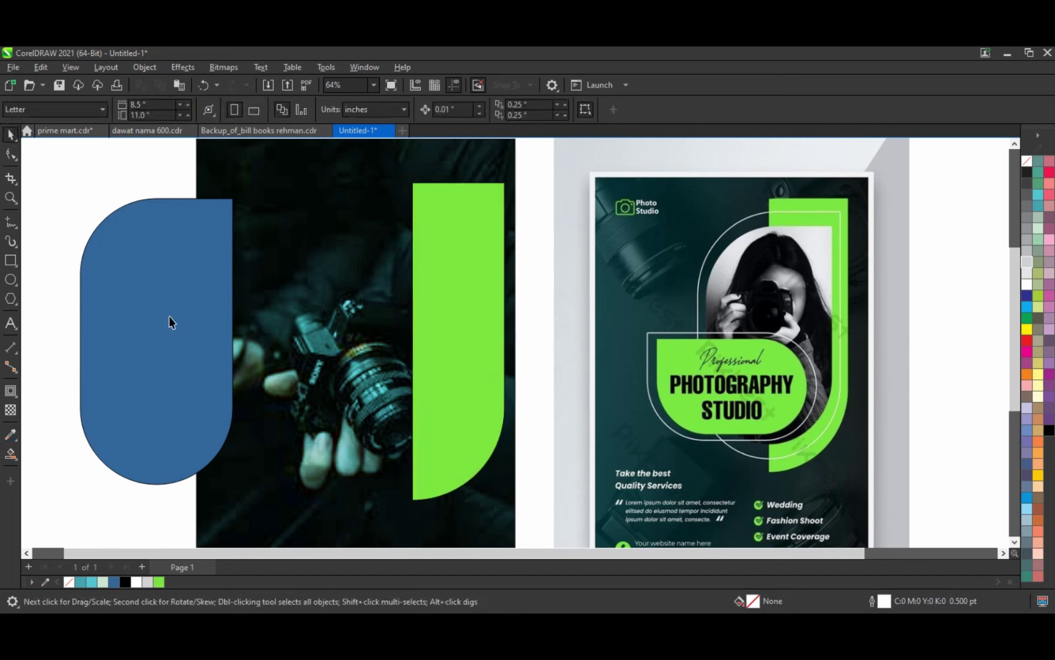
Step: Move the blue pill over the strip, bring it forward, and shrink it slightly
{"action": "left_click_drag", "start_coordinate": [170, 317], "coordinate": [414, 331]}
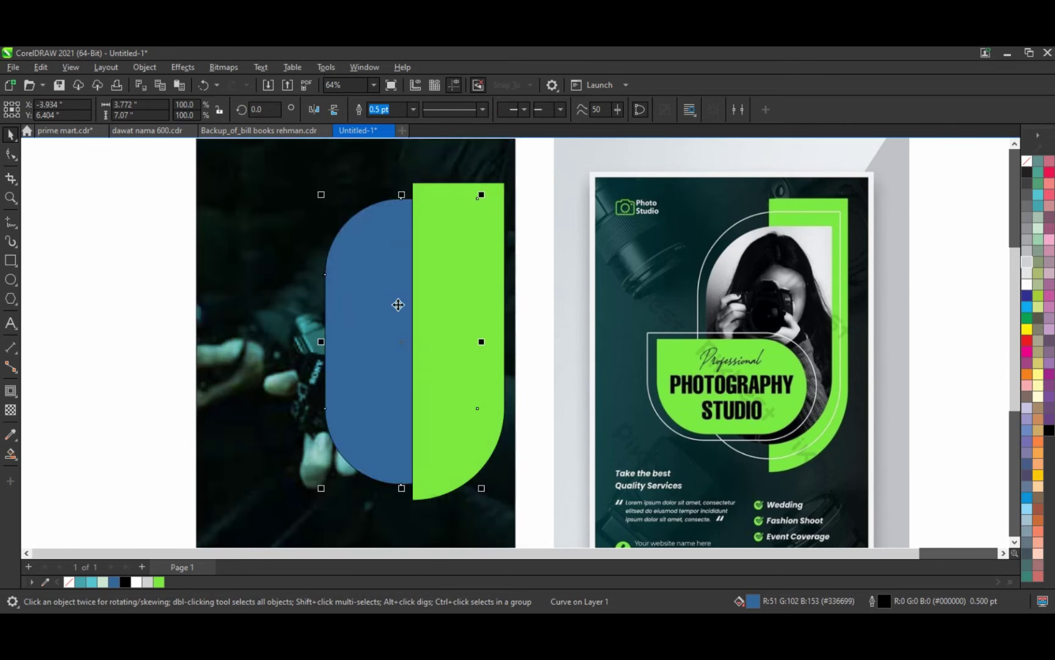
{"action": "key", "text": "shift+Page_Up"}
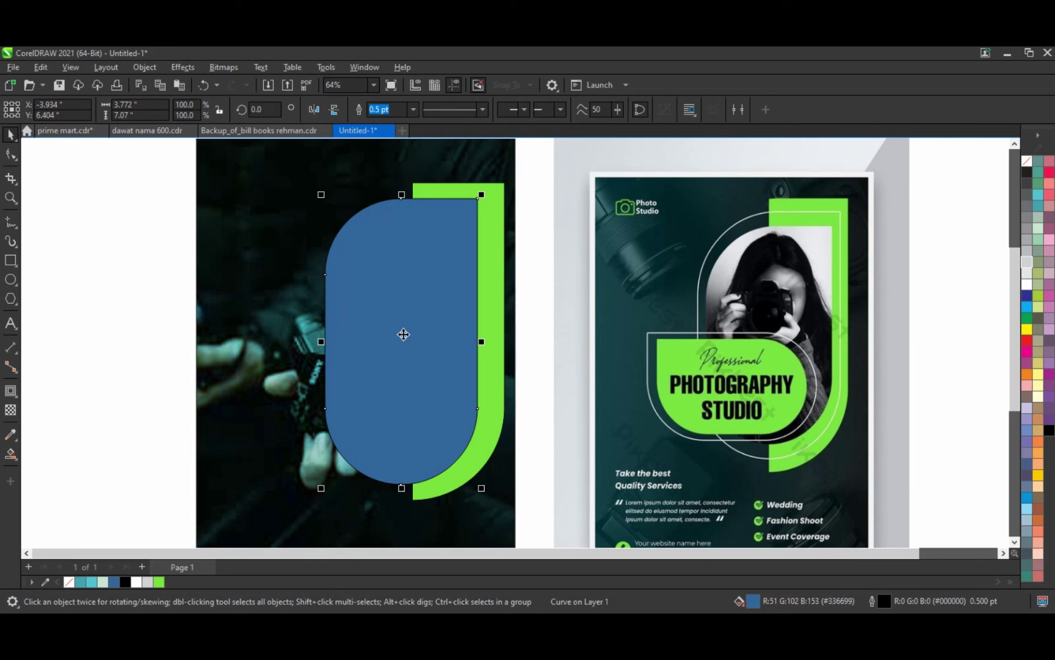
{"action": "left_click_drag", "start_coordinate": [481, 195], "coordinate": [479, 201]}
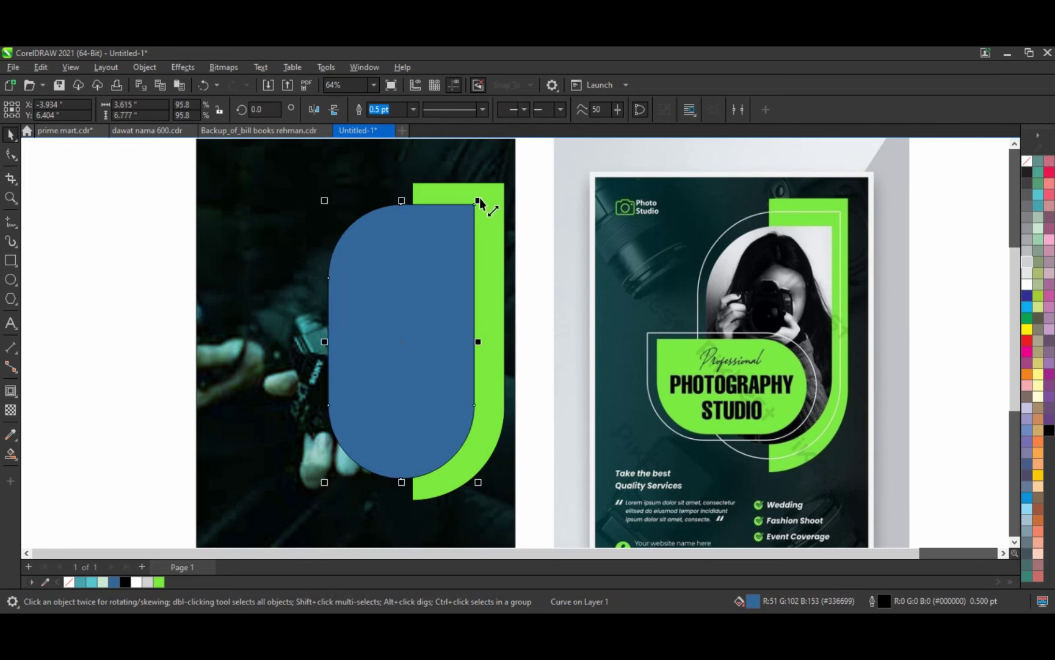
Step: Shrink the pill, then give it a 3.0 pt white outline with no fill
{"action": "left_click_drag", "start_coordinate": [479, 201], "coordinate": [477, 205]}
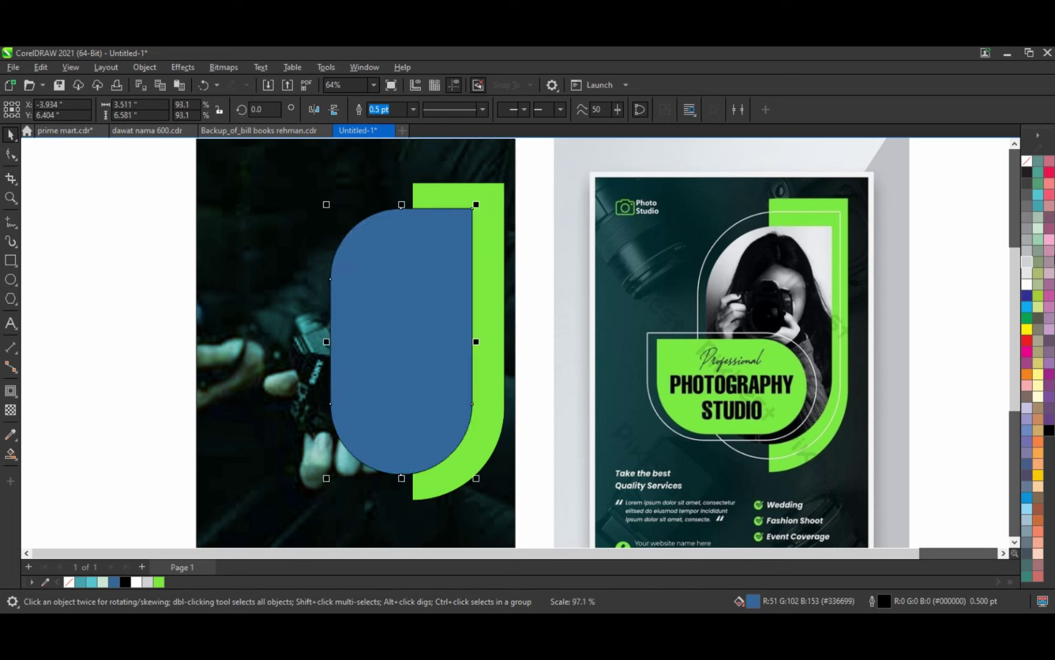
{"action": "right_click", "coordinate": [1028, 284]}
{"action": "key", "text": "Escape"}
{"action": "right_click", "coordinate": [1028, 284]}
{"action": "left_click", "coordinate": [1026, 161]}
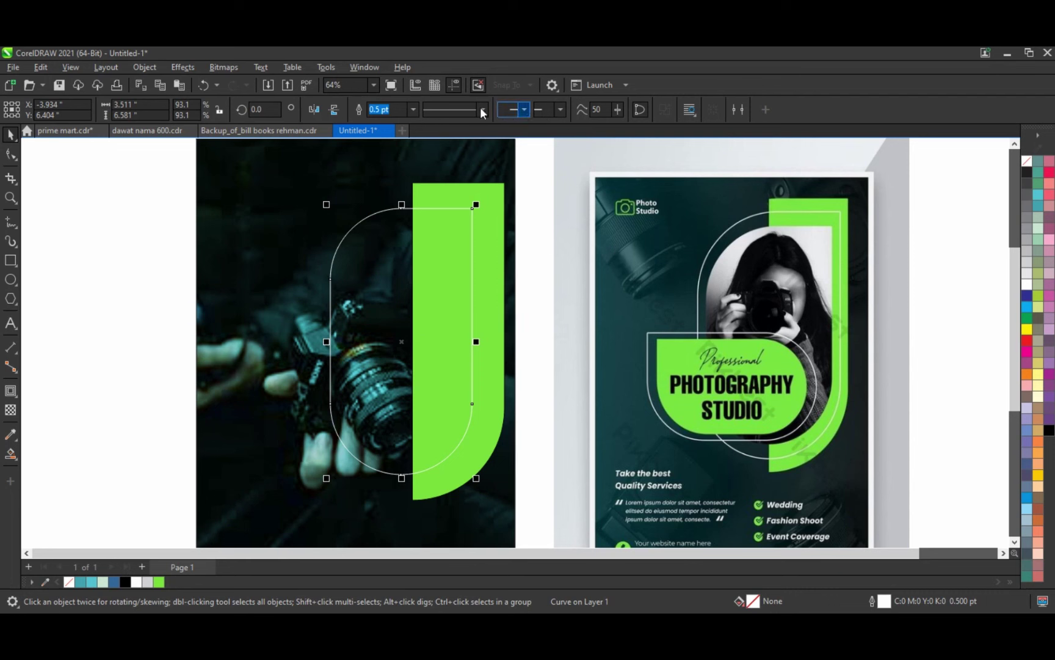
{"action": "left_click", "coordinate": [413, 110]}
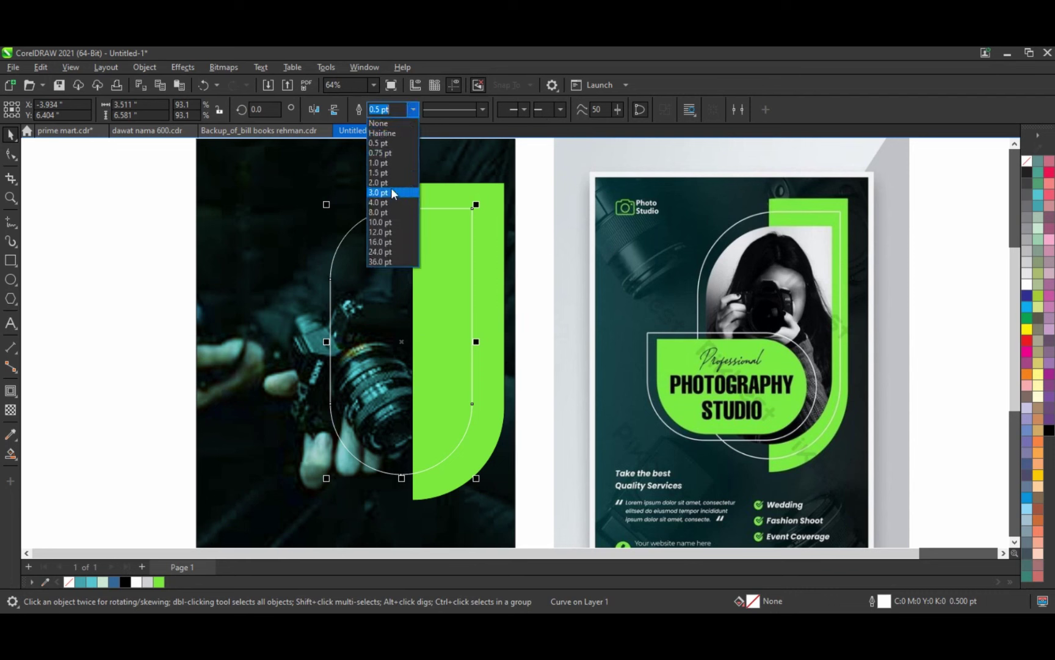
{"action": "left_click", "coordinate": [391, 192]}
Step: Add an inward contour, break it apart, and colour the inner curve light grey
{"action": "left_click", "coordinate": [10, 392]}
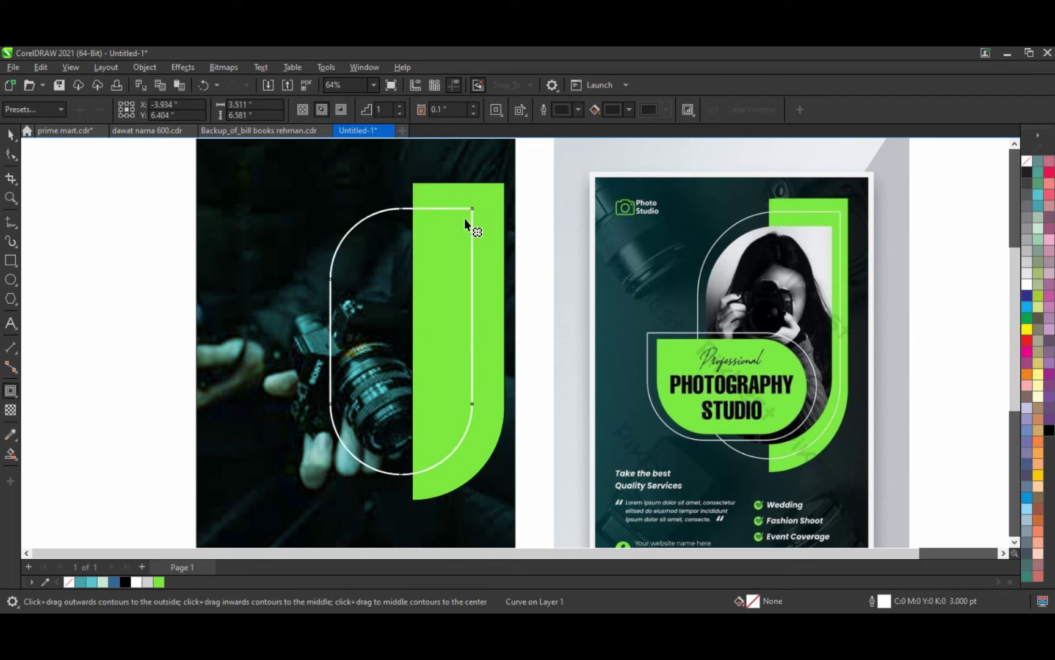
{"action": "left_click_drag", "start_coordinate": [472, 209], "coordinate": [461, 227]}
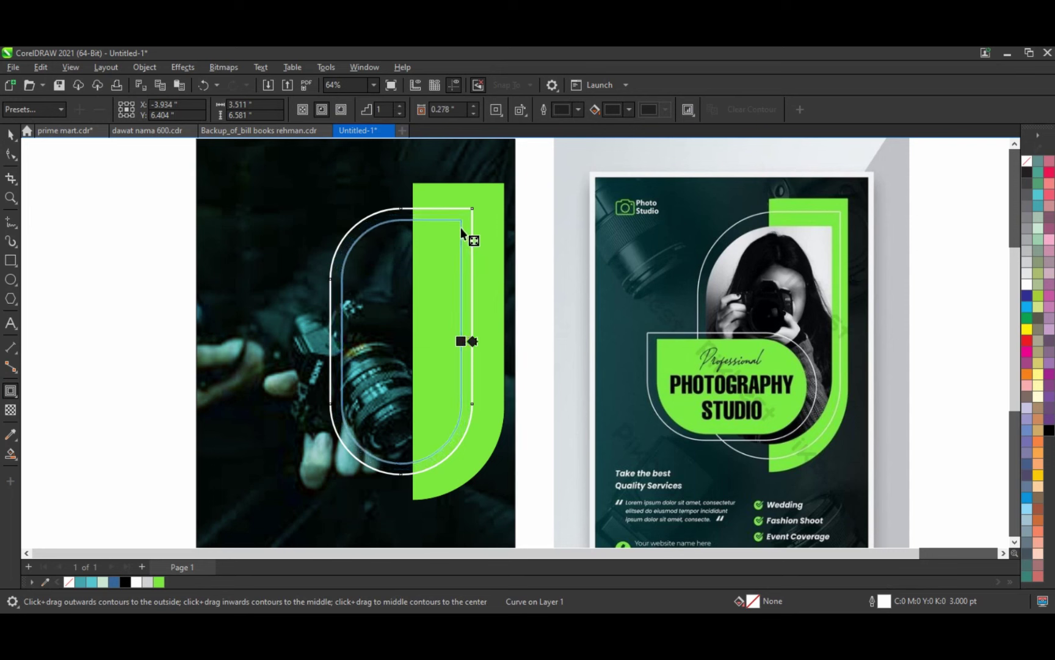
{"action": "left_click_drag", "start_coordinate": [462, 227], "coordinate": [460, 231]}
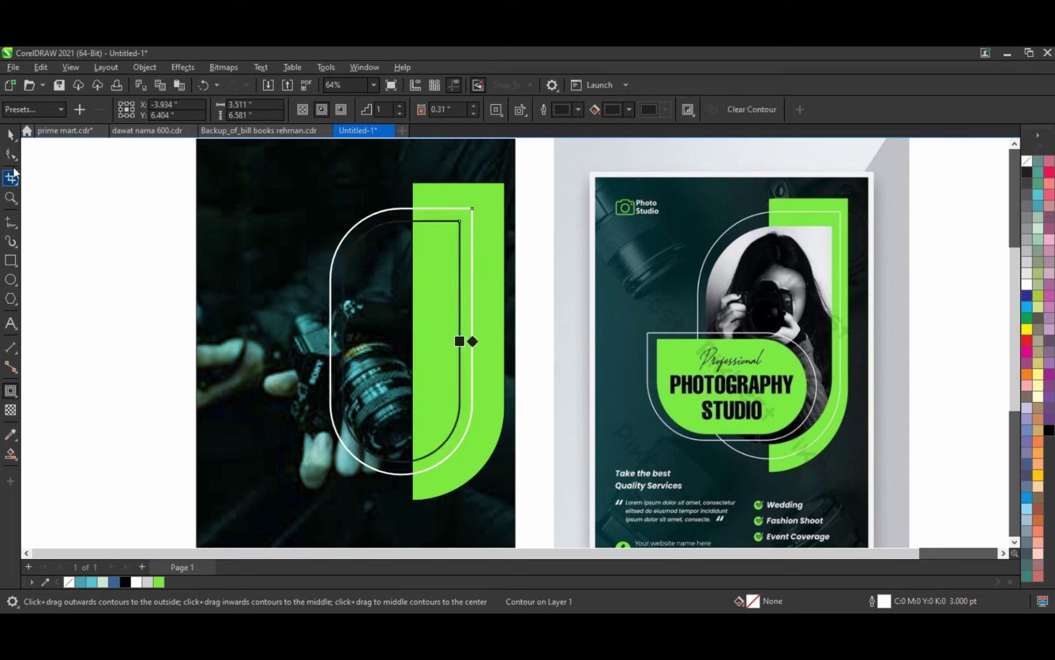
{"action": "left_click", "coordinate": [10, 134]}
{"action": "left_click", "coordinate": [146, 67]}
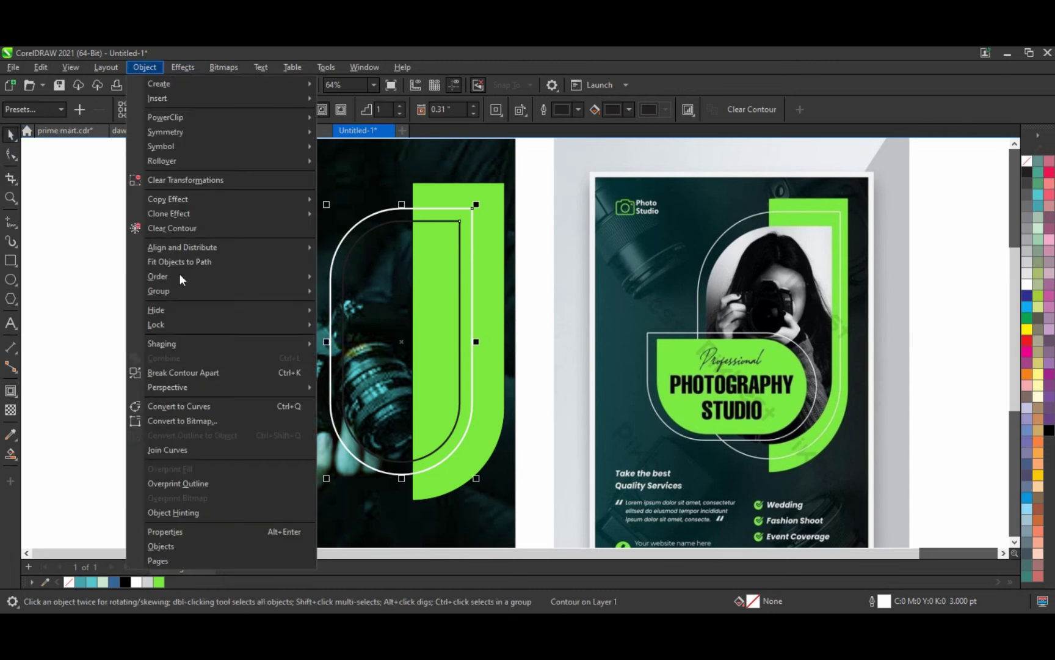
{"action": "left_click", "coordinate": [185, 371]}
{"action": "left_click", "coordinate": [460, 251]}
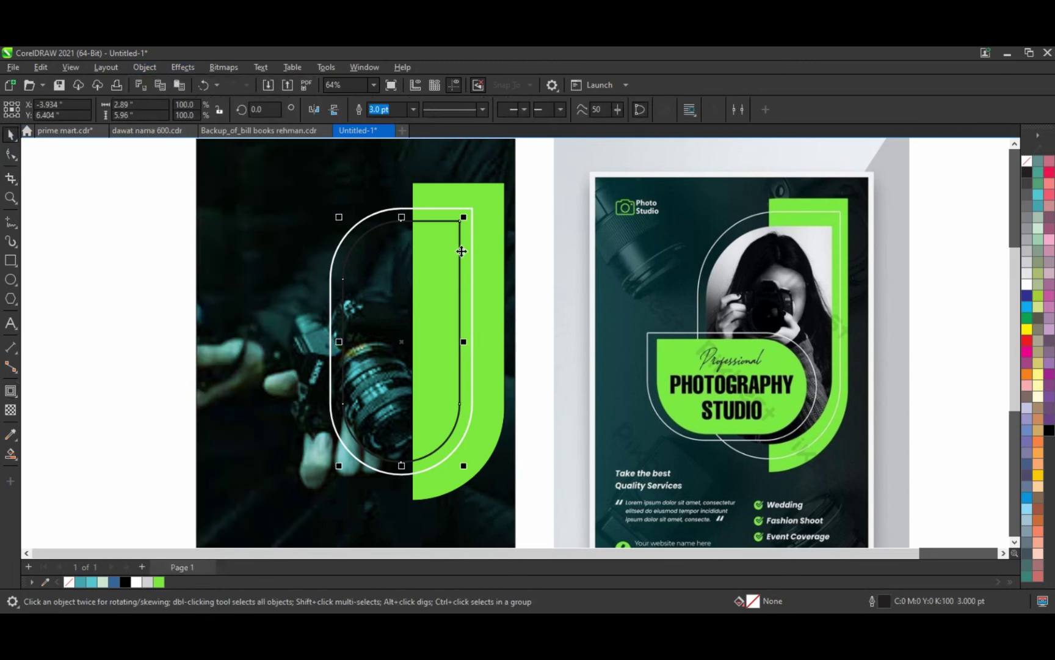
{"action": "left_click", "coordinate": [1031, 262]}
Step: Reselect the outer white frame and set its outline to 3 pt
{"action": "left_click", "coordinate": [422, 210]}
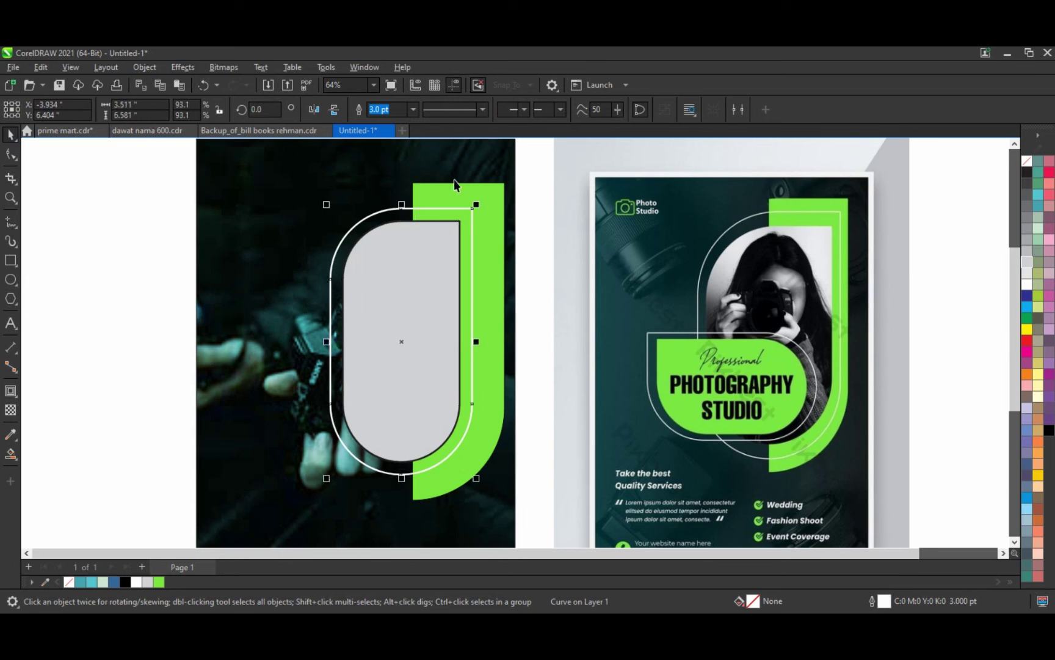
{"action": "left_click", "coordinate": [412, 109]}
{"action": "left_click", "coordinate": [391, 204]}
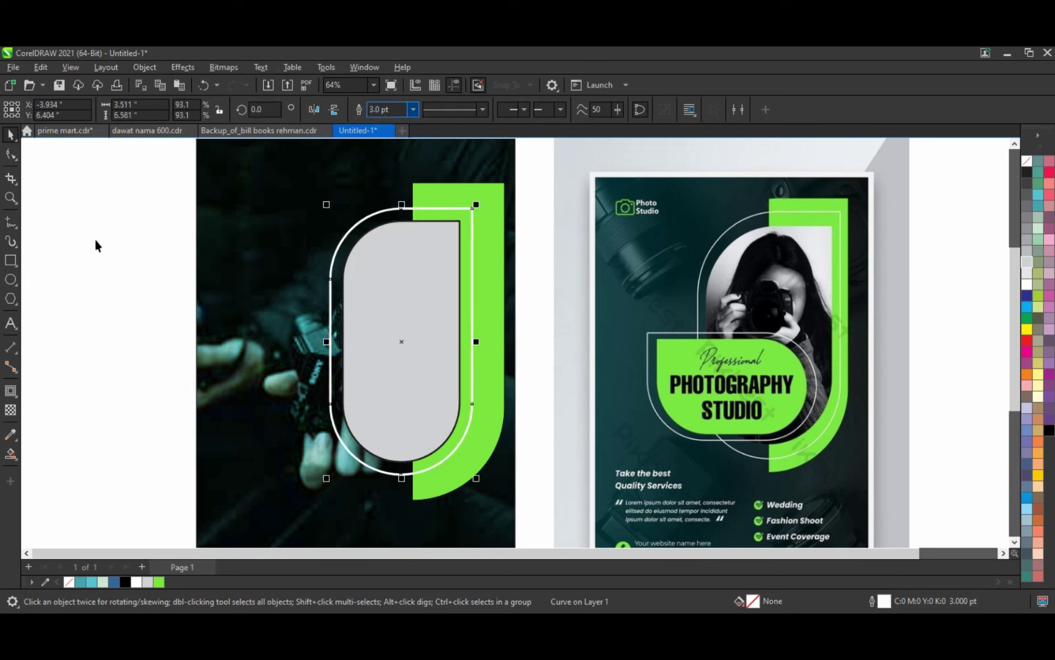
{"action": "left_click", "coordinate": [110, 234]}
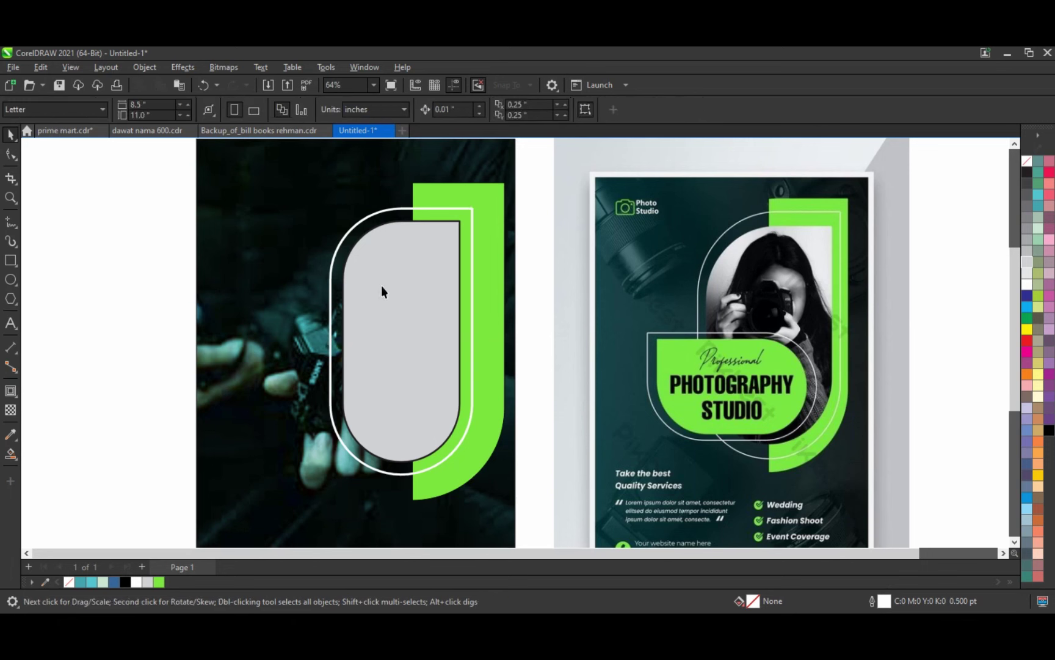
{"action": "left_click", "coordinate": [437, 217]}
{"action": "left_click", "coordinate": [413, 109]}
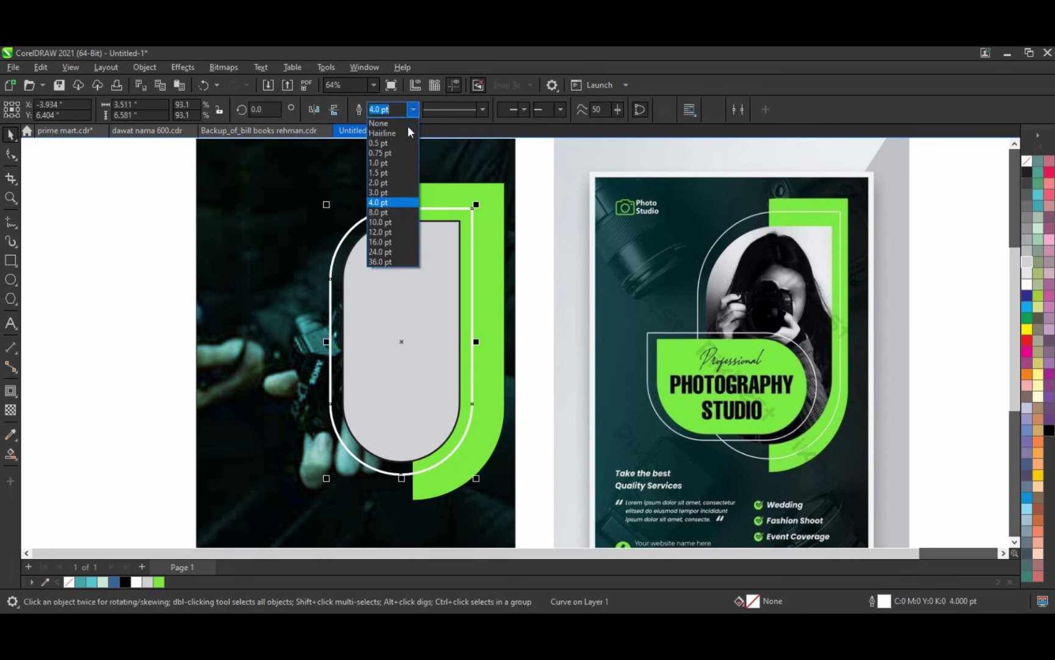
{"action": "left_click", "coordinate": [386, 194]}
{"action": "key", "text": "Escape"}
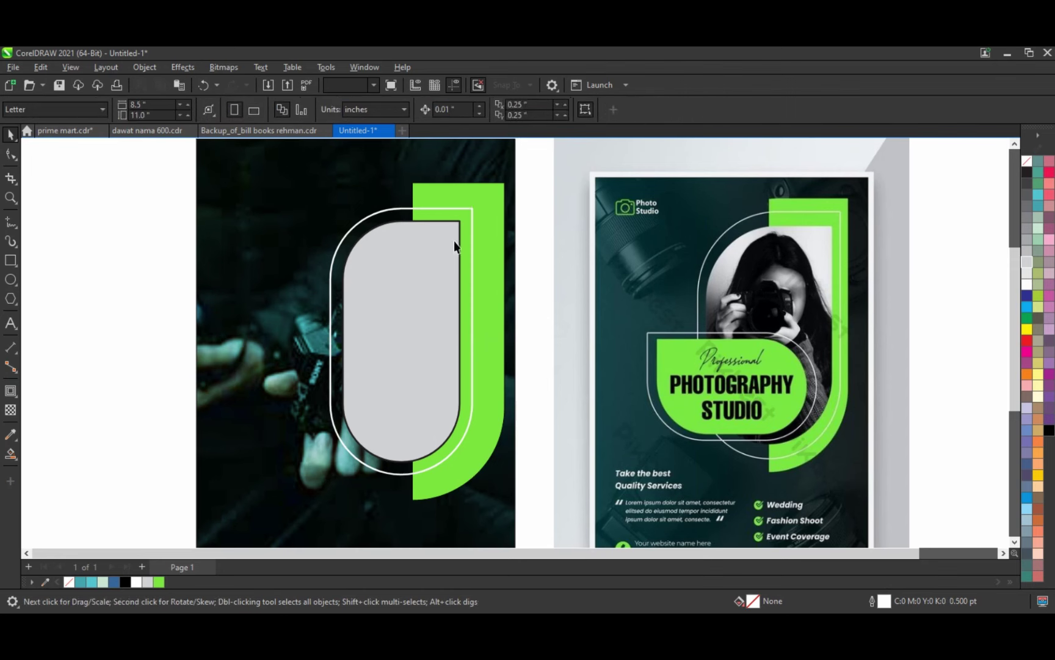
Step: Copy the grey shape and its outline, rotate the copy 90°, and fit it over the lower frame
{"action": "left_click", "coordinate": [455, 218]}
{"action": "left_click", "coordinate": [471, 262], "text": "shift"}
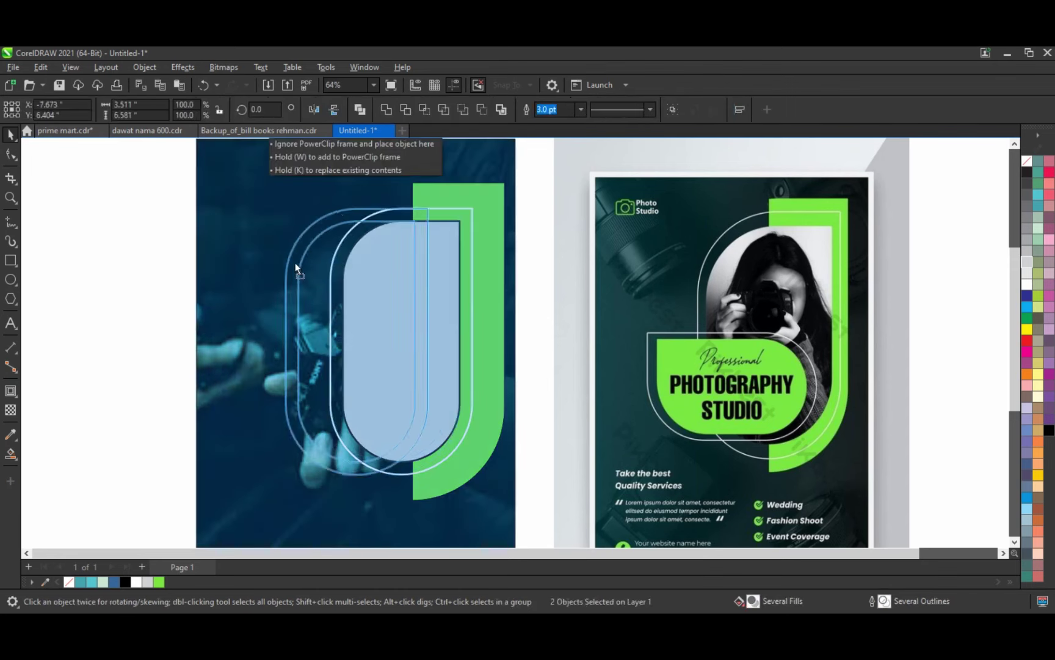
{"action": "left_click_drag", "start_coordinate": [458, 266], "coordinate": [270, 267]}
{"action": "left_click", "coordinate": [255, 265]}
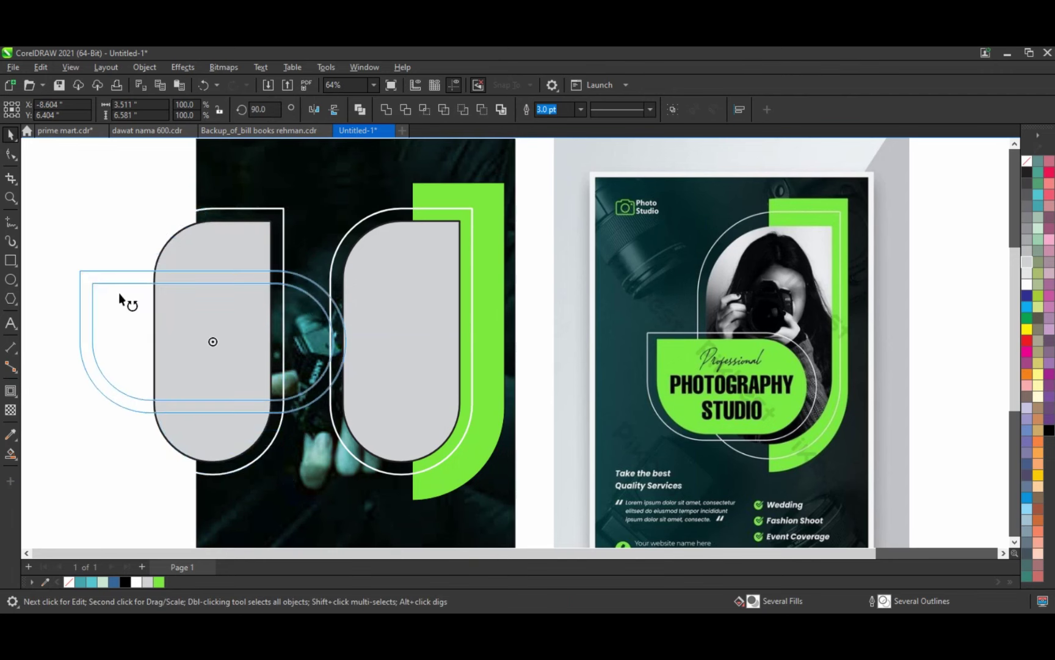
{"action": "left_click_drag", "start_coordinate": [289, 200], "coordinate": [146, 301]}
{"action": "left_click_drag", "start_coordinate": [229, 317], "coordinate": [334, 363]}
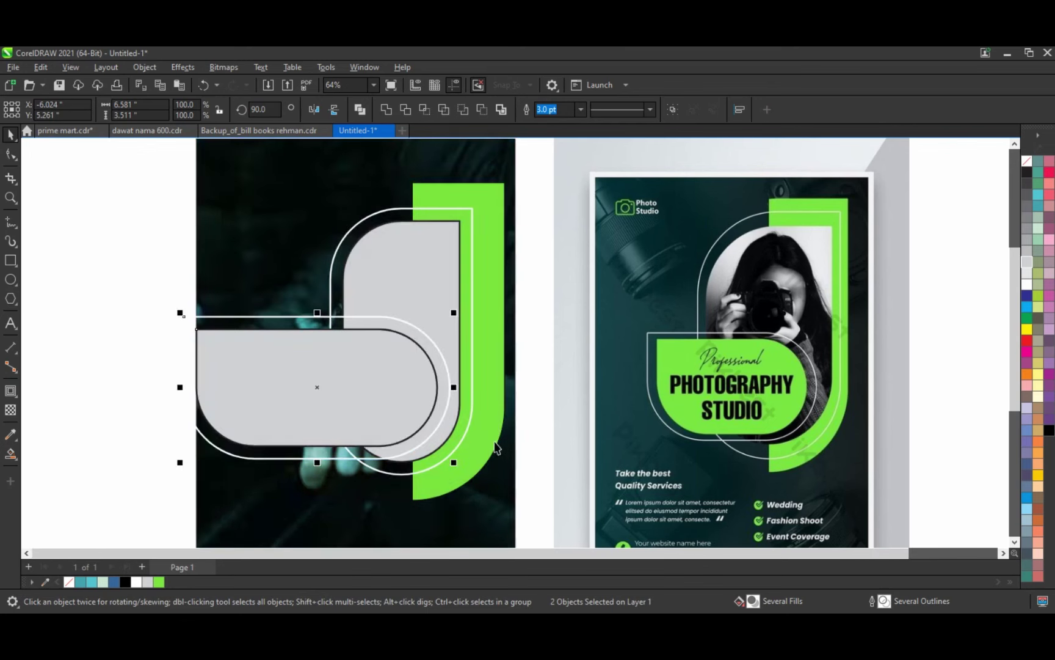
{"action": "left_click_drag", "start_coordinate": [451, 470], "coordinate": [446, 460]}
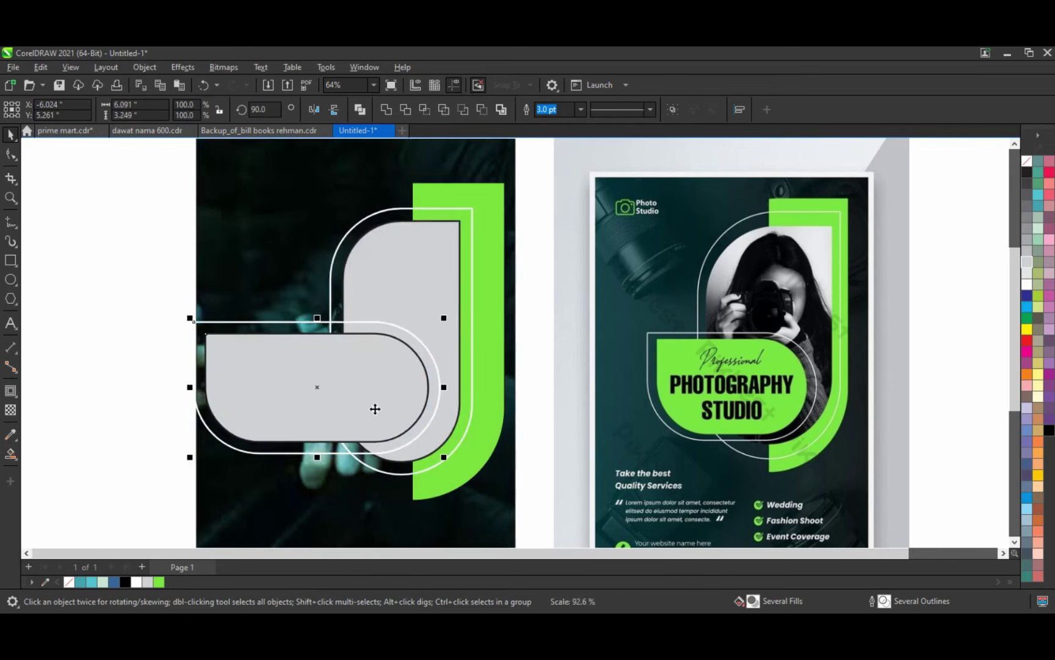
{"action": "left_click_drag", "start_coordinate": [372, 408], "coordinate": [382, 414]}
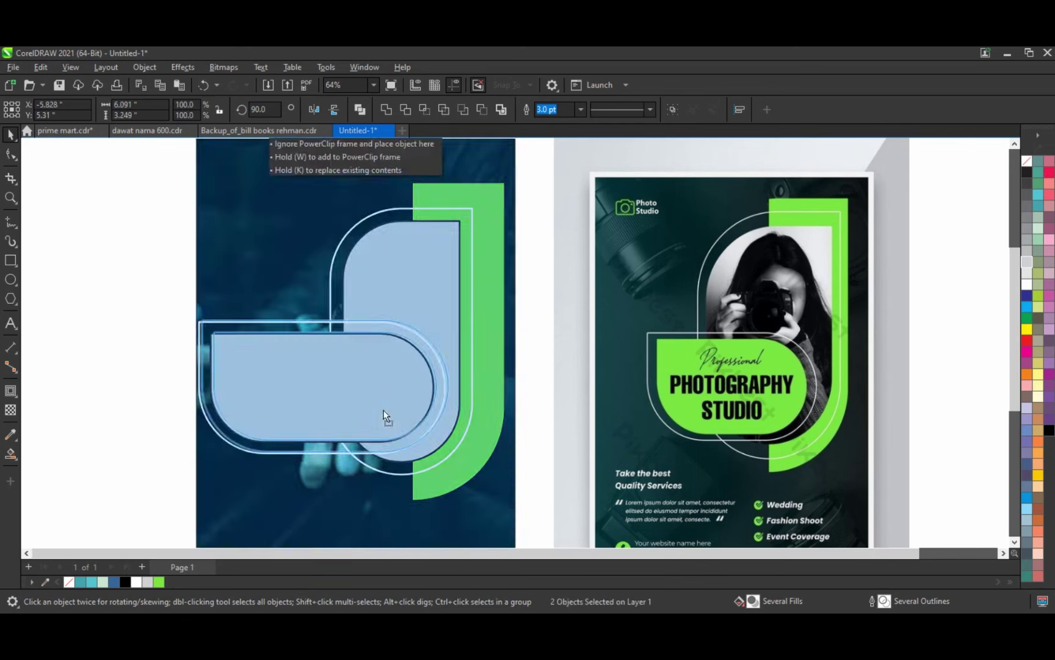
Step: Combine the copies into one curve and shift its left-side nodes to shorten it
{"action": "left_click", "coordinate": [361, 111]}
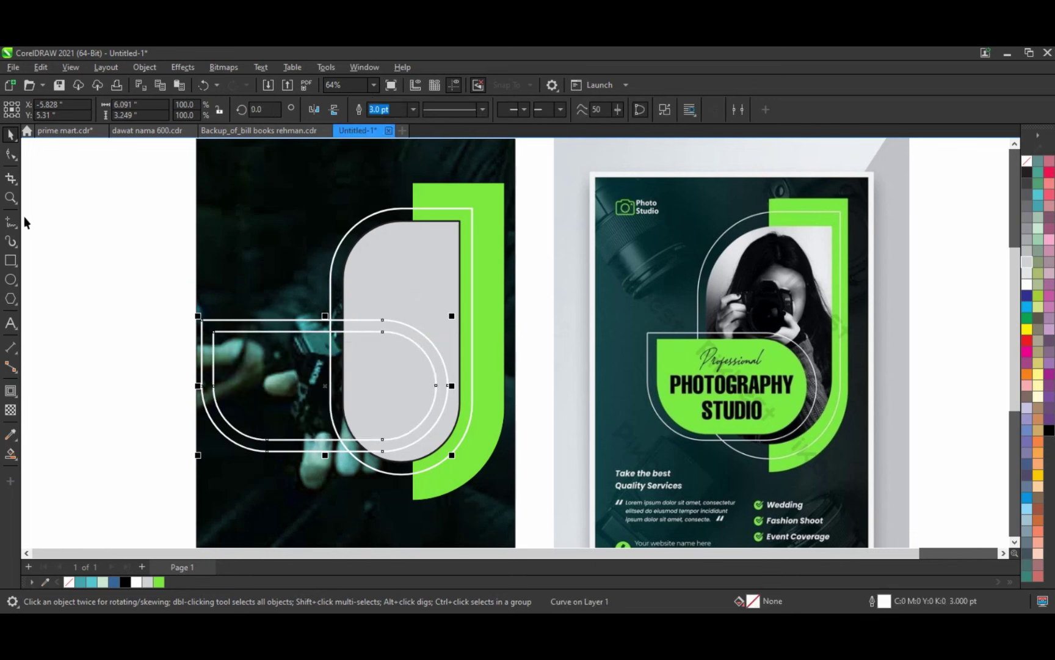
{"action": "left_click", "coordinate": [9, 157]}
{"action": "mouse_move", "coordinate": [150, 300]}
{"action": "left_mouse_down"}
{"action": "mouse_move", "coordinate": [287, 482]}
{"action": "mouse_move", "coordinate": [310, 453]}
{"action": "left_mouse_up"}
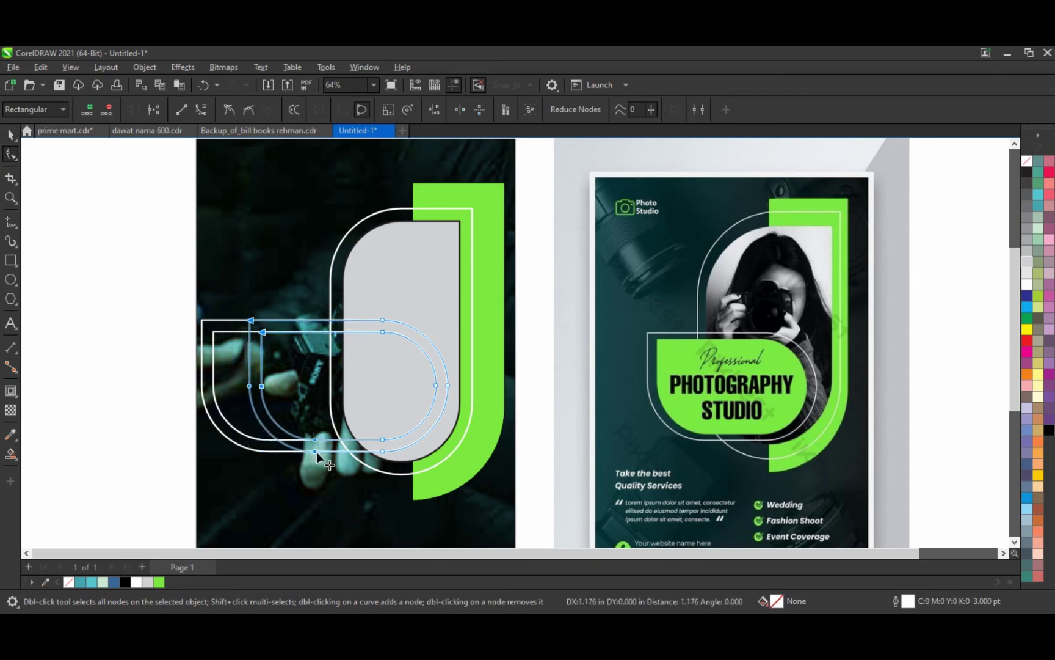
{"action": "left_click_drag", "start_coordinate": [310, 453], "coordinate": [318, 452]}
{"action": "left_click", "coordinate": [9, 136]}
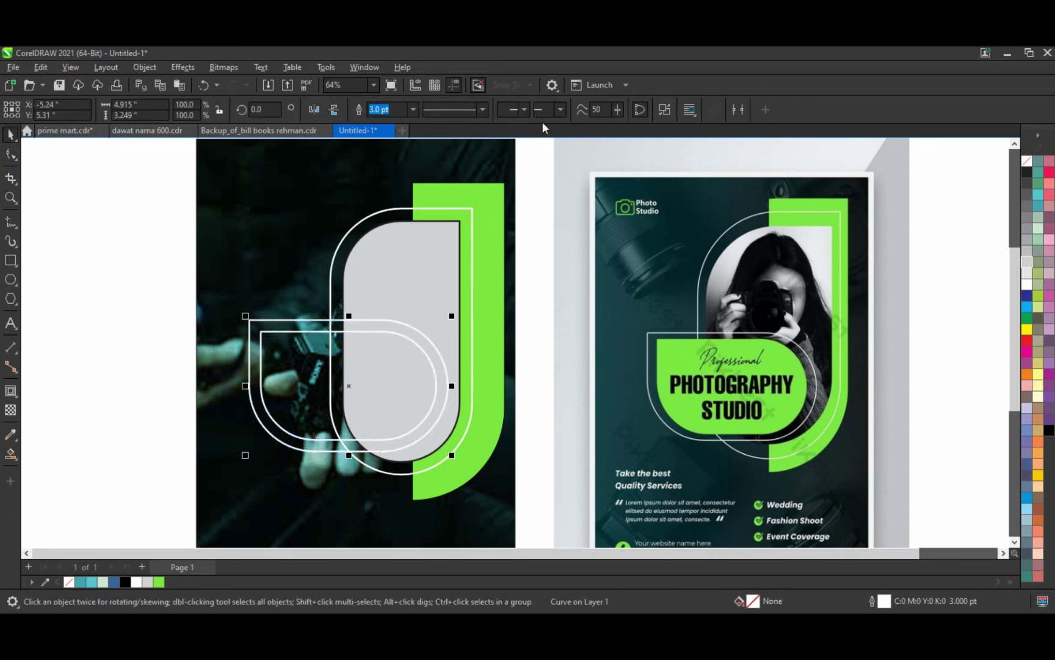
{"action": "left_click", "coordinate": [260, 348]}
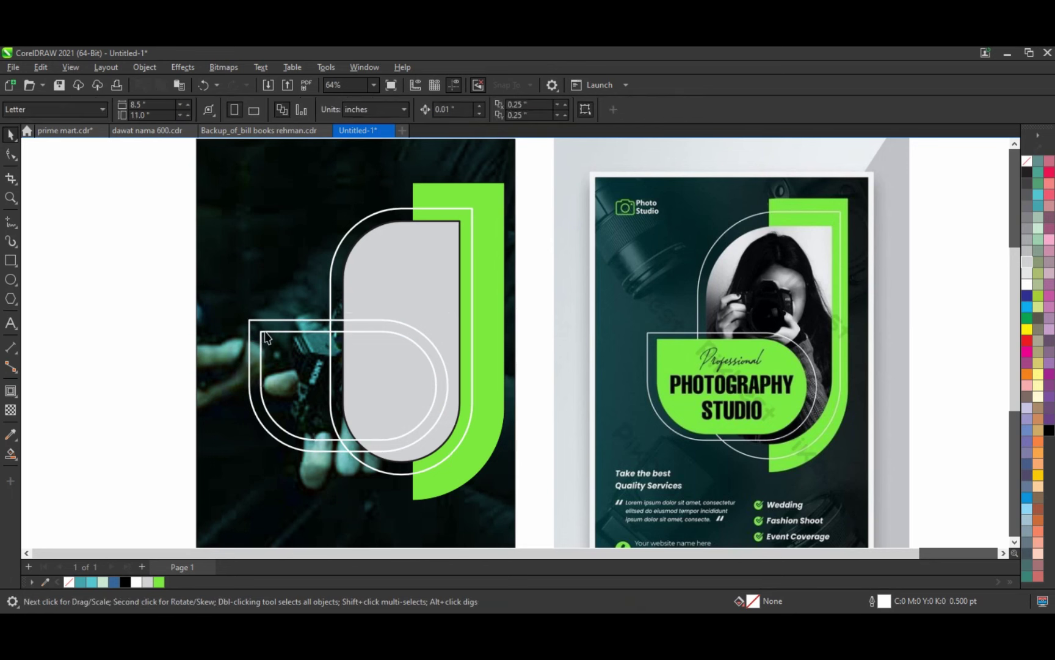
Step: Fill the inner D shape green, then paste the camera photo and PowerClip it into the grey rounded shape
{"action": "left_click", "coordinate": [160, 582]}
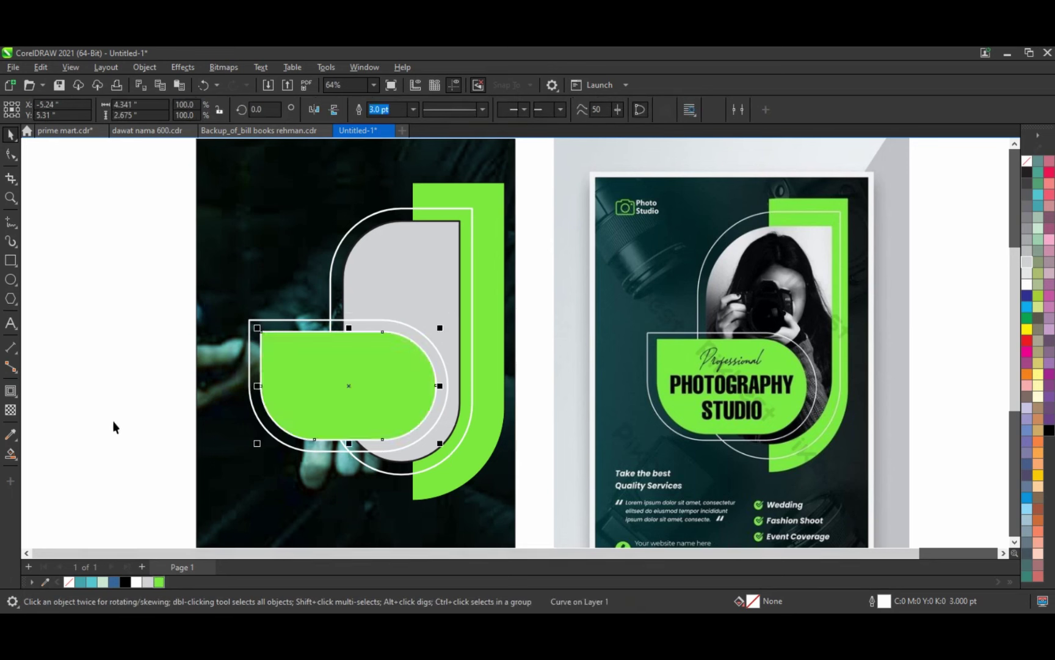
{"action": "key", "text": "ctrl+v"}
{"action": "right_click", "coordinate": [687, 251]}
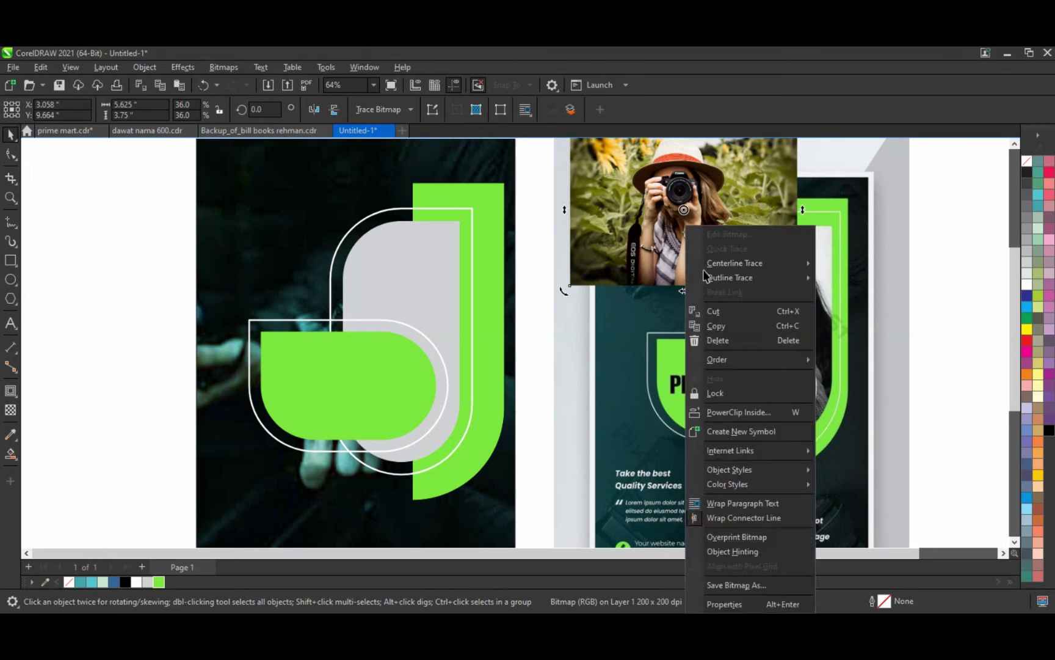
{"action": "left_click", "coordinate": [739, 412]}
{"action": "left_click", "coordinate": [447, 239]}
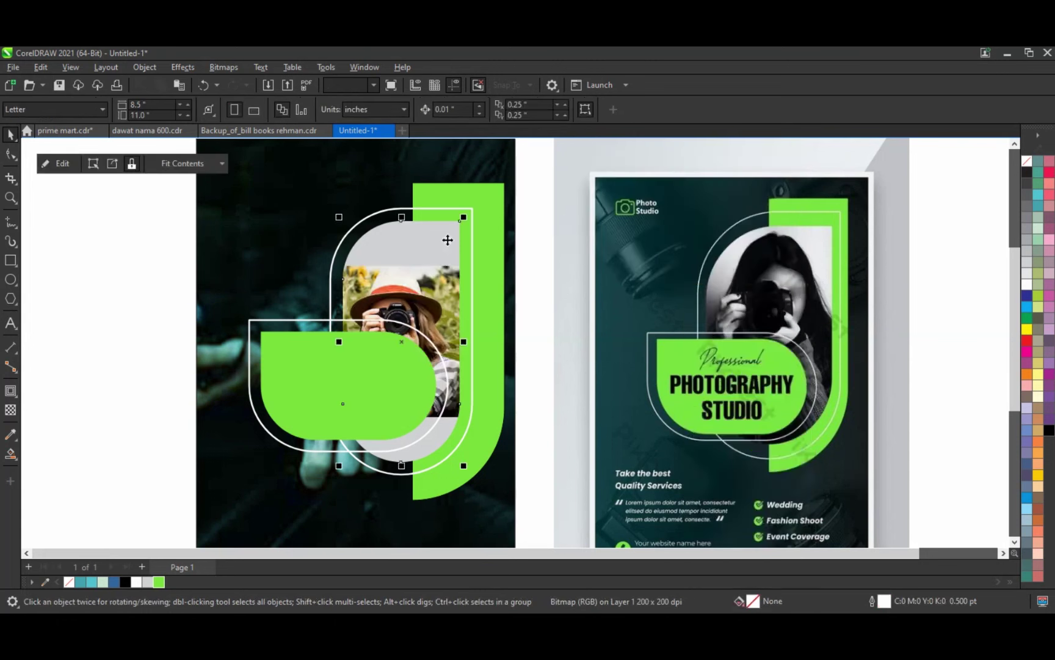
Step: Enlarge and reposition the clipped photo, convert it to a grayscale bitmap, and finish editing
{"action": "right_click", "coordinate": [447, 201]}
{"action": "left_click", "coordinate": [481, 224]}
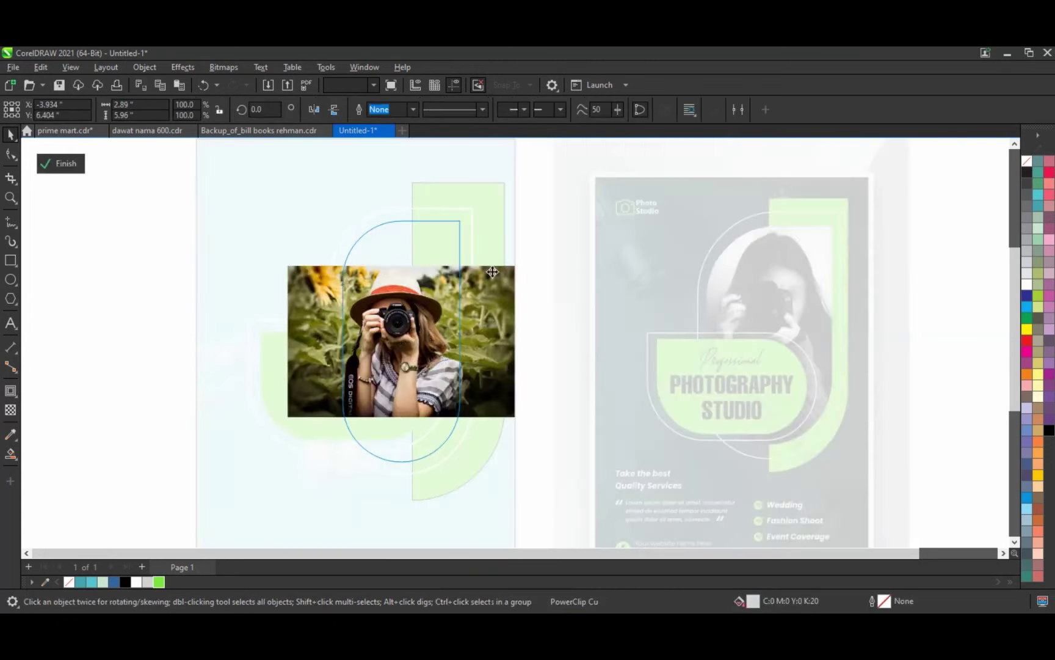
{"action": "mouse_move", "coordinate": [519, 264]}
{"action": "left_mouse_down"}
{"action": "mouse_move", "coordinate": [584, 190]}
{"action": "mouse_move", "coordinate": [541, 228]}
{"action": "left_mouse_up"}
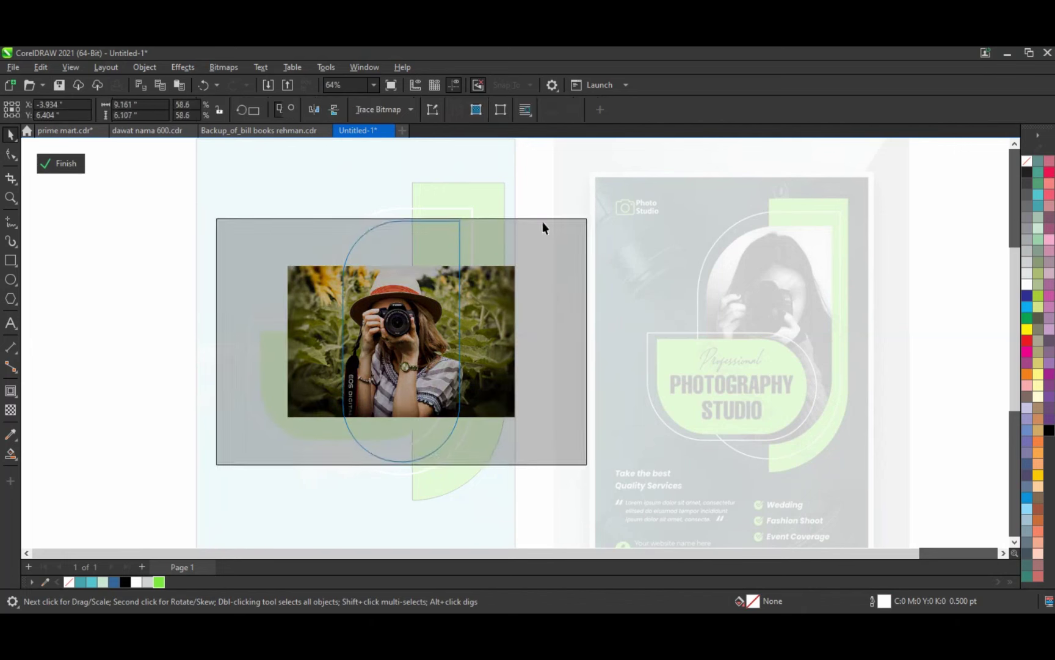
{"action": "left_click_drag", "start_coordinate": [500, 264], "coordinate": [521, 258]}
{"action": "left_click", "coordinate": [218, 69]}
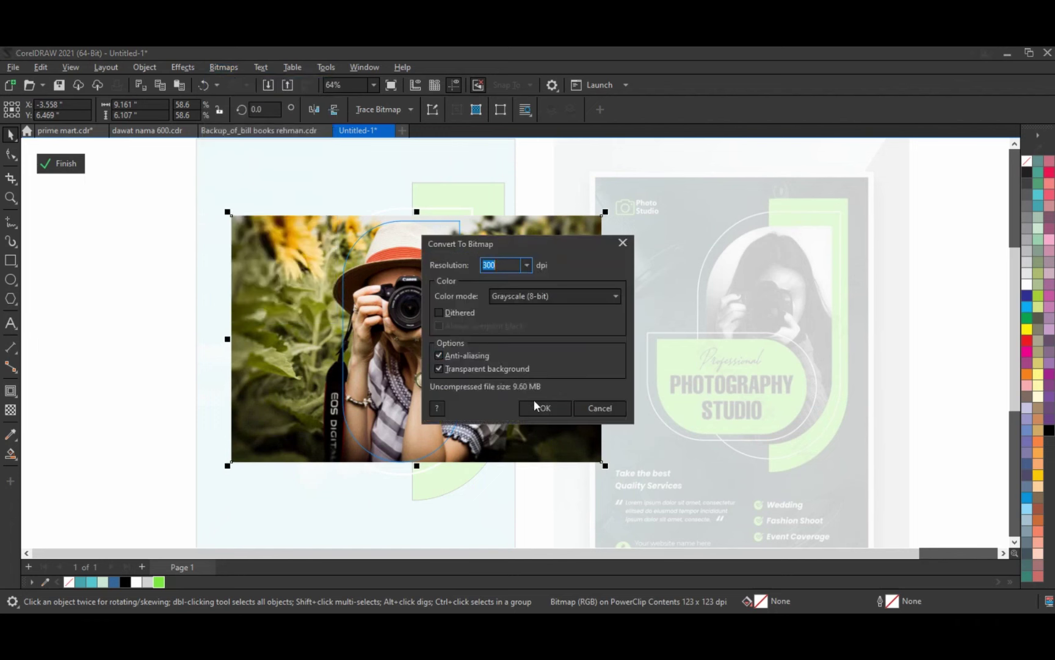
{"action": "left_click", "coordinate": [537, 407]}
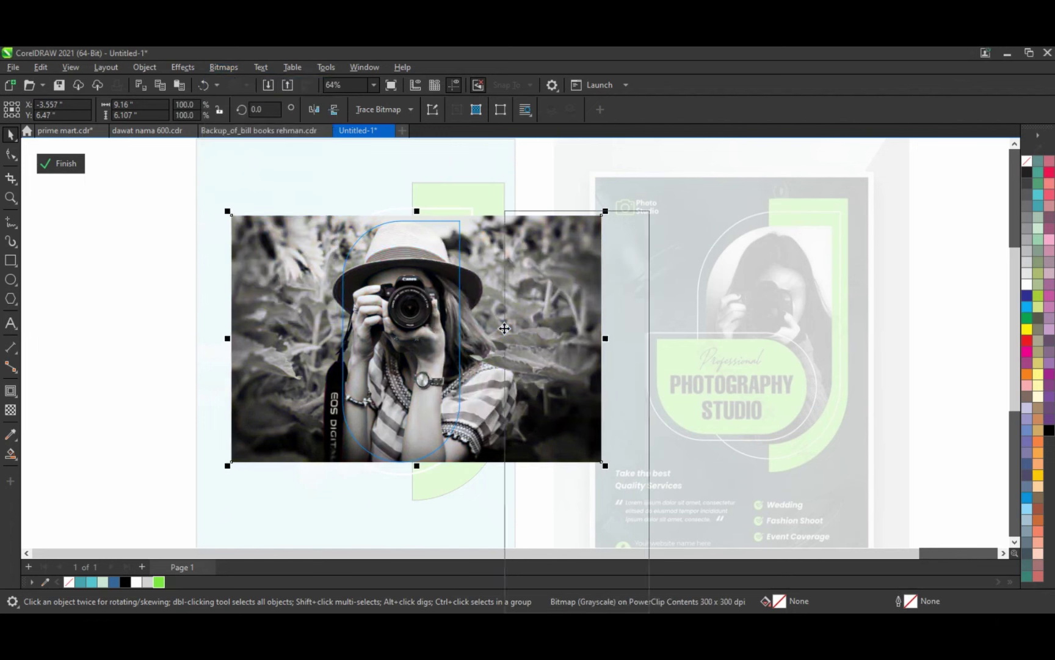
{"action": "right_click", "coordinate": [505, 209]}
{"action": "left_click", "coordinate": [533, 218]}
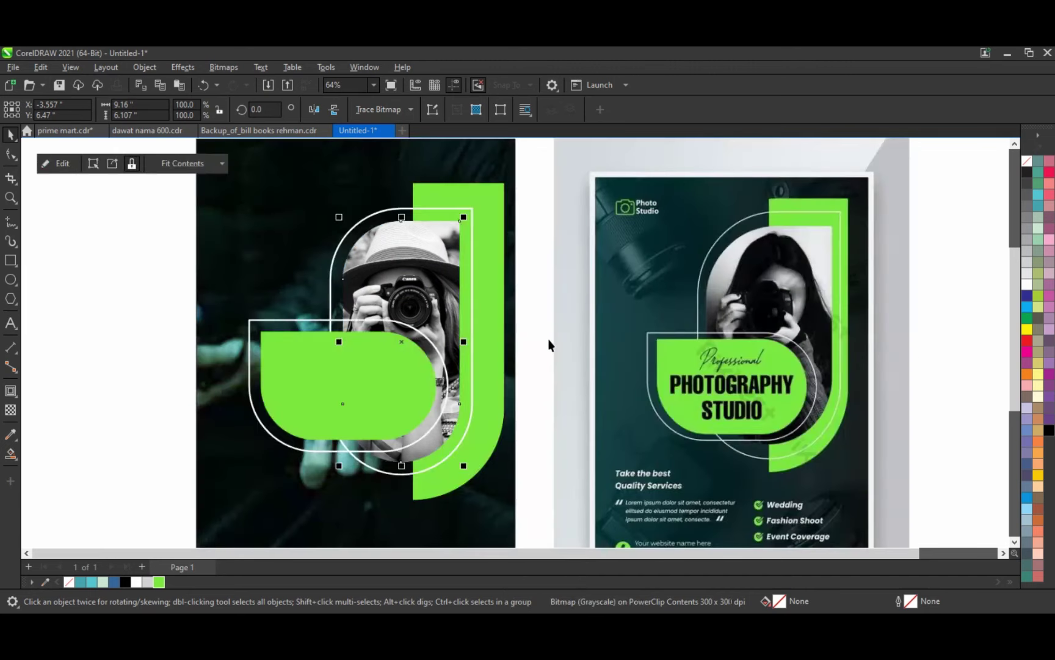
{"action": "scroll", "coordinate": [547, 339], "scroll_direction": "down", "scroll_amount": 2}
{"action": "left_click", "coordinate": [206, 337]}
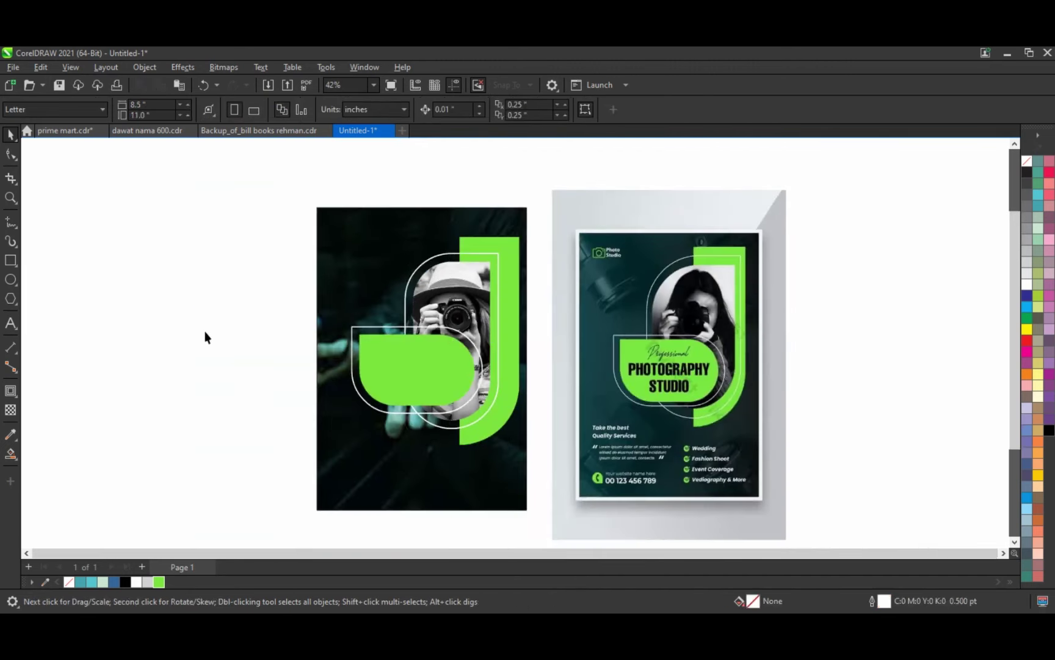
{"action": "mouse_move", "coordinate": [275, 219]}
{"action": "left_mouse_down"}
{"action": "mouse_move", "coordinate": [535, 472]}
{"action": "mouse_move", "coordinate": [517, 435]}
{"action": "left_mouse_up"}
{"action": "left_click", "coordinate": [179, 360]}
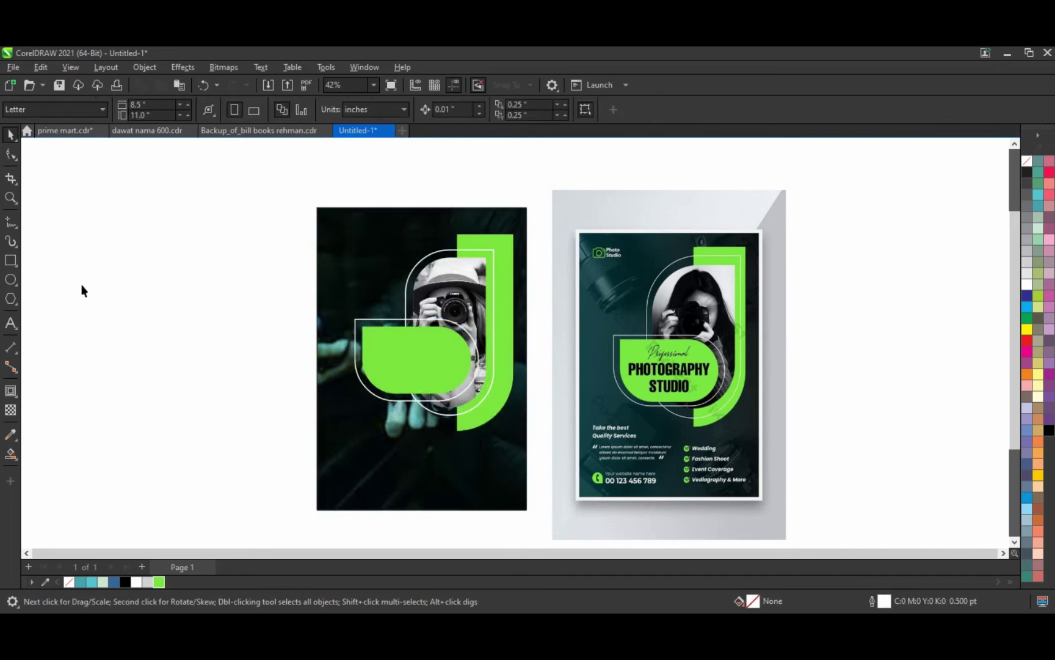
{"action": "left_click", "coordinate": [11, 197]}
{"action": "left_click_drag", "start_coordinate": [259, 203], "coordinate": [797, 519]}
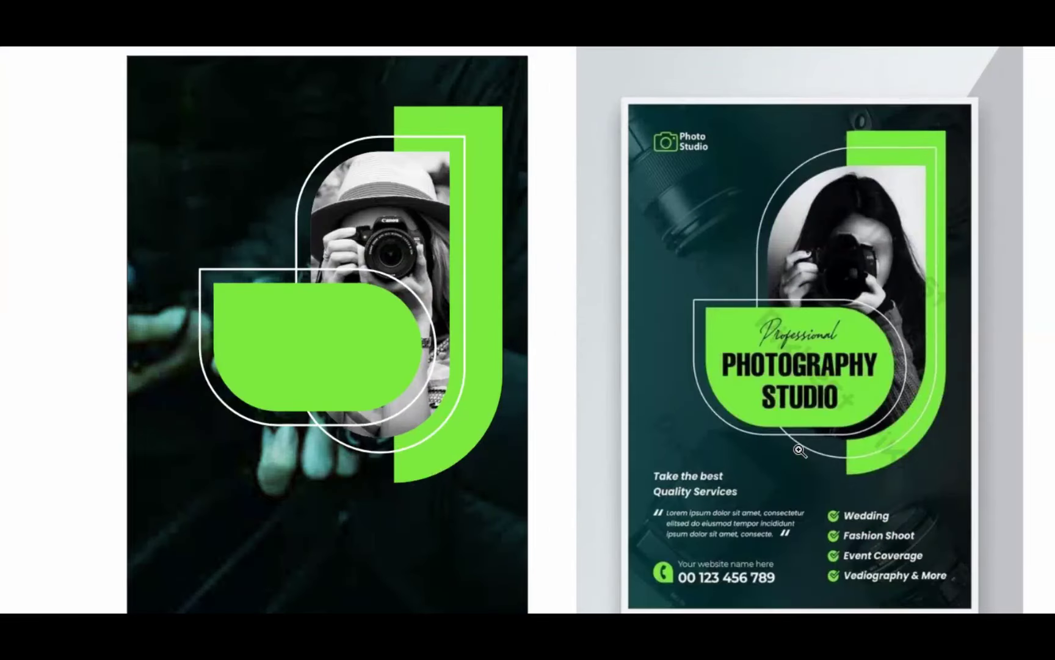